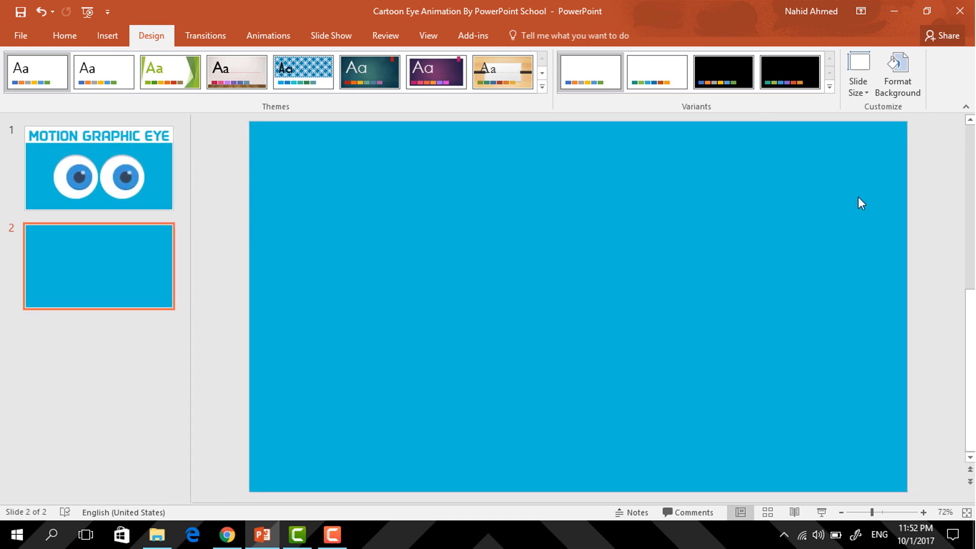
Draw a large circle filled Ice Blue with no outline
{"action": "left_click", "coordinate": [66, 35]}
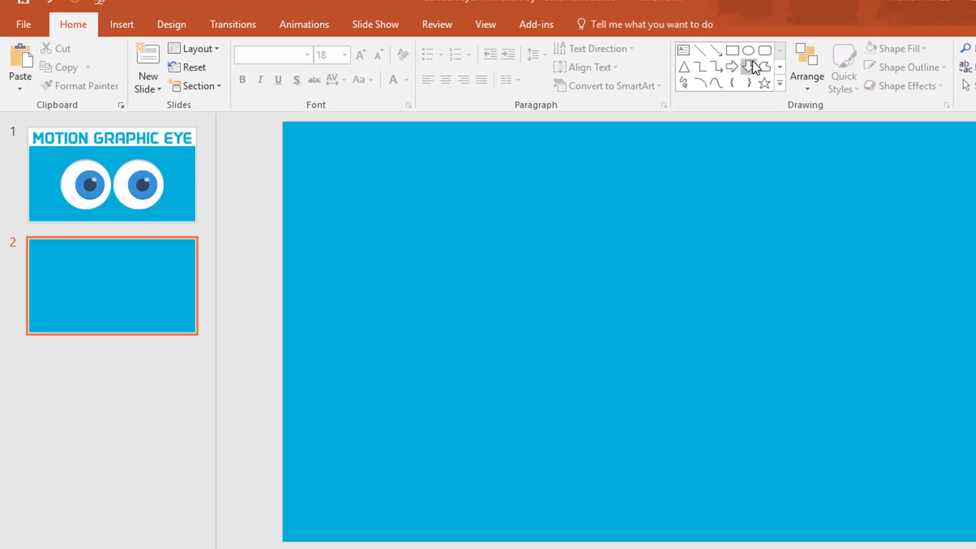
{"action": "left_click", "coordinate": [856, 44]}
{"action": "left_click_drag", "start_coordinate": [580, 391], "coordinate": [700, 514]}
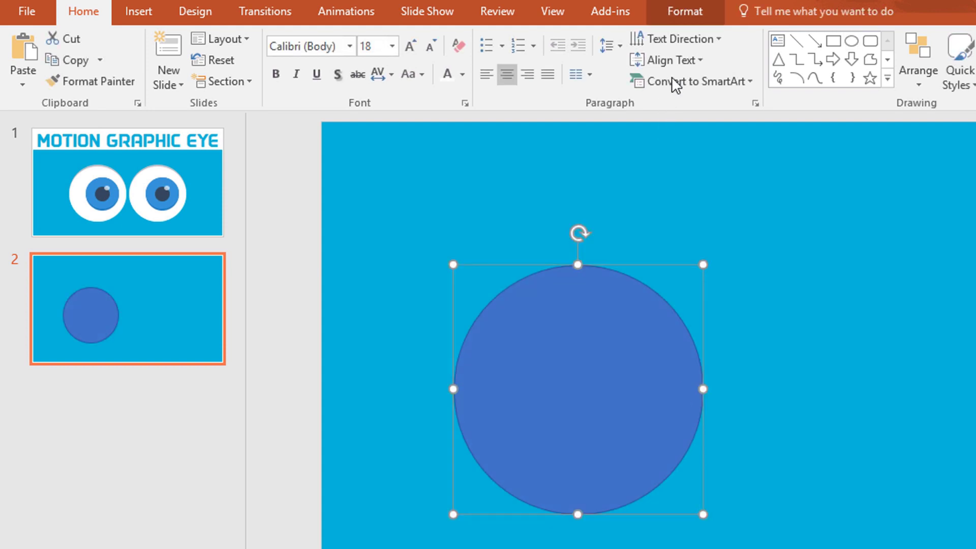
{"action": "left_click", "coordinate": [704, 10]}
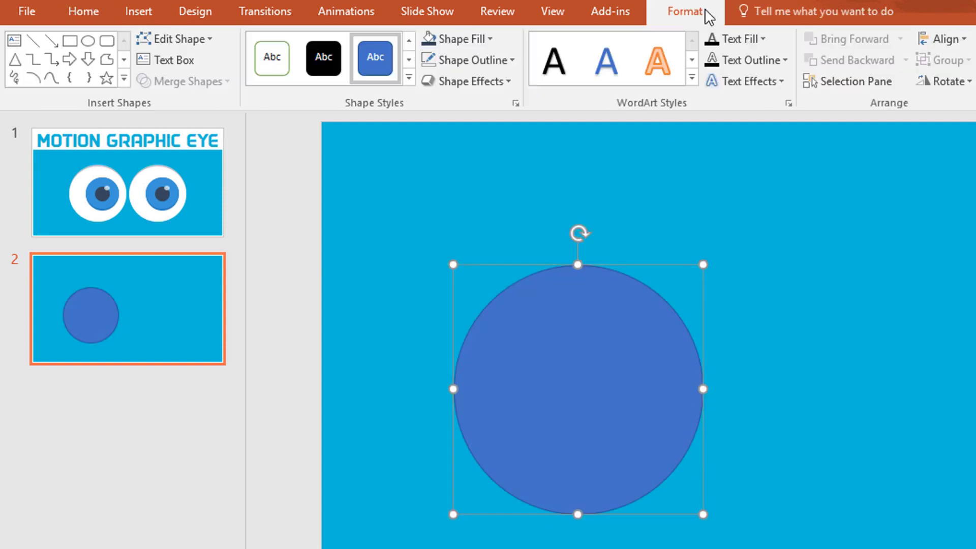
{"action": "left_click", "coordinate": [484, 40]}
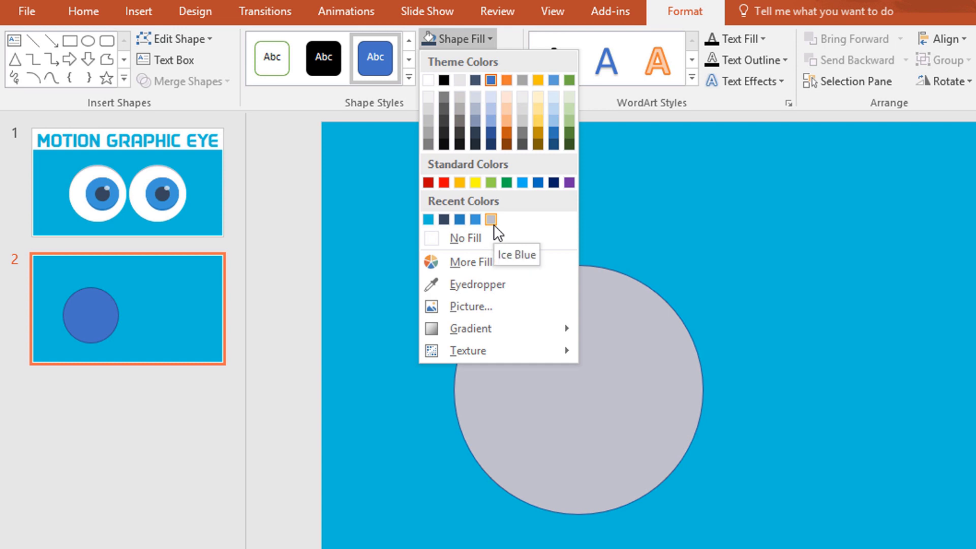
{"action": "left_click", "coordinate": [492, 221]}
{"action": "left_click", "coordinate": [502, 55]}
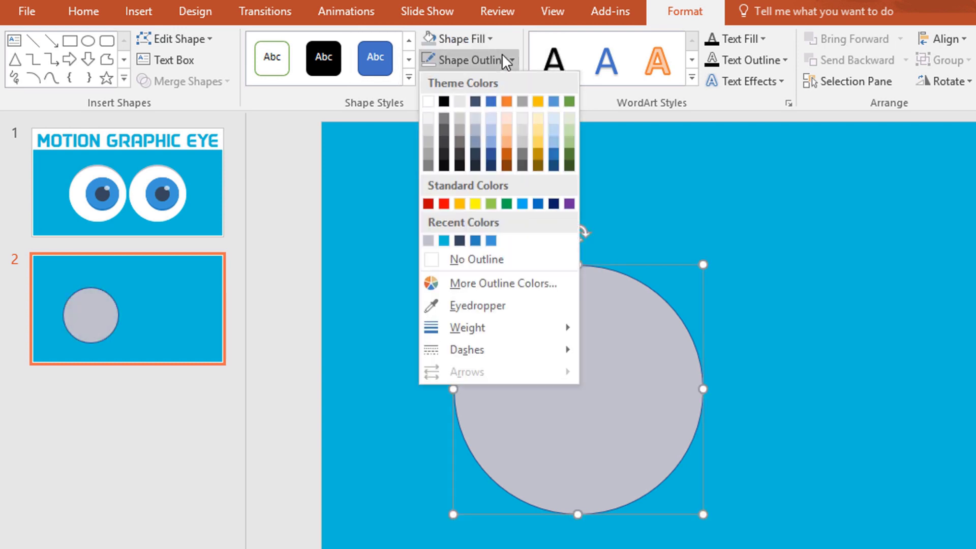
{"action": "left_click", "coordinate": [510, 258]}
Lay a slightly shorter white duplicate over the grey circle, leaving a grey top rim
{"action": "key", "text": "ctrl+d"}
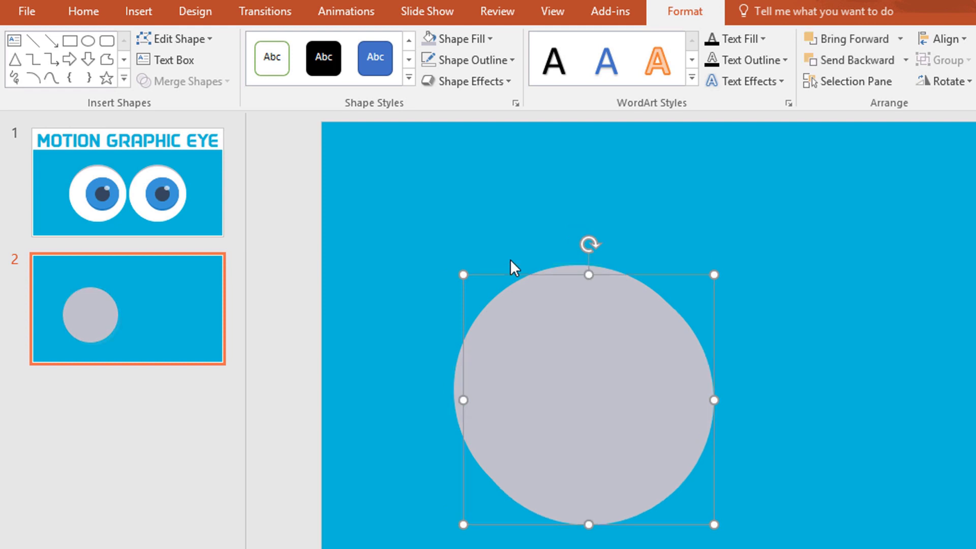
{"action": "left_click", "coordinate": [467, 41]}
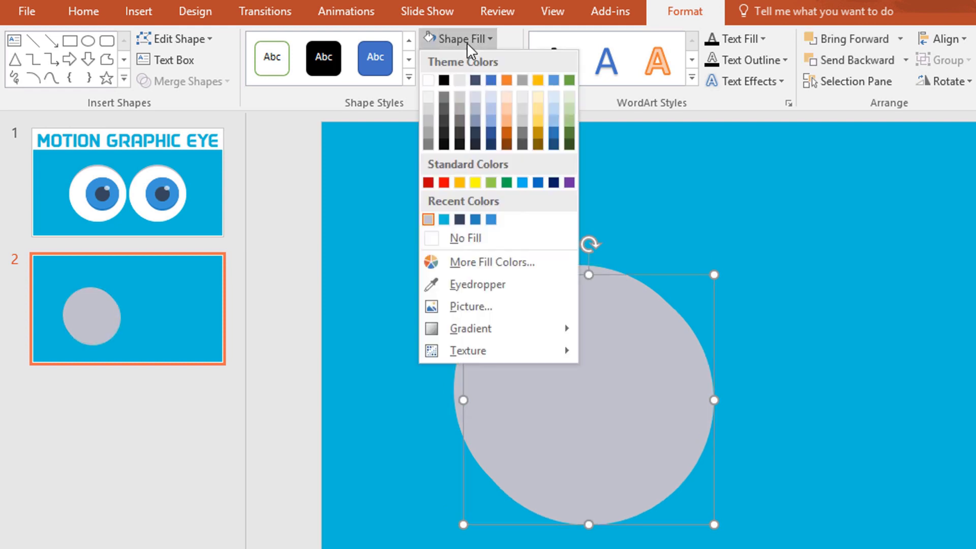
{"action": "left_click", "coordinate": [431, 84]}
{"action": "left_click_drag", "start_coordinate": [643, 379], "coordinate": [631, 377]}
{"action": "left_click_drag", "start_coordinate": [578, 525], "coordinate": [577, 512]}
{"action": "left_click", "coordinate": [730, 339]}
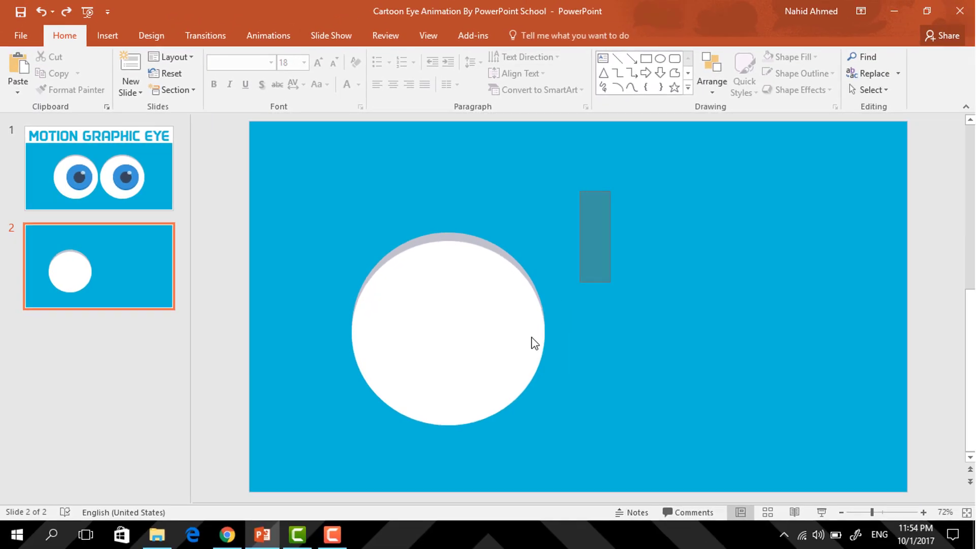
Copy both eye circles to the right, shrink the copy to about half size and rotate it 180°
{"action": "left_click_drag", "start_coordinate": [534, 344], "coordinate": [321, 459]}
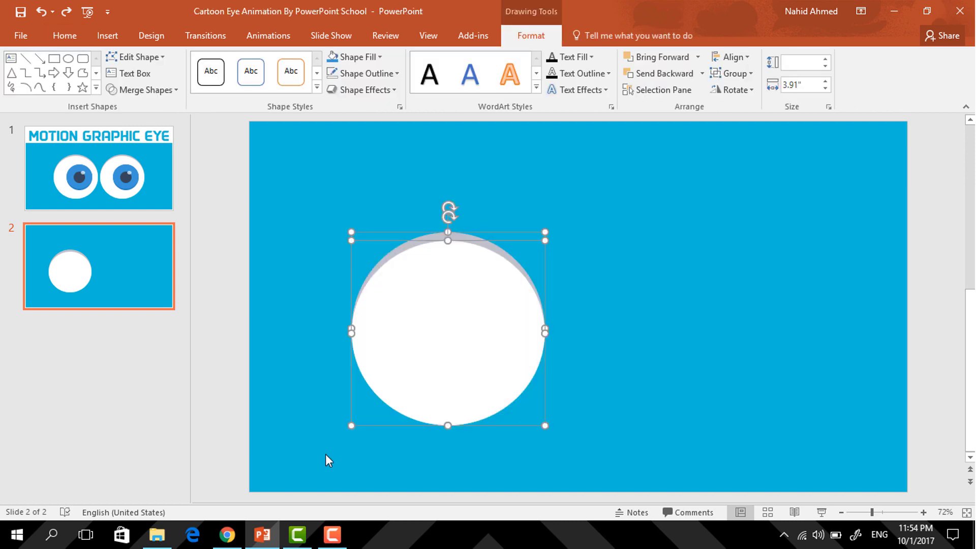
{"action": "left_click_drag", "start_coordinate": [421, 368], "coordinate": [612, 366]}
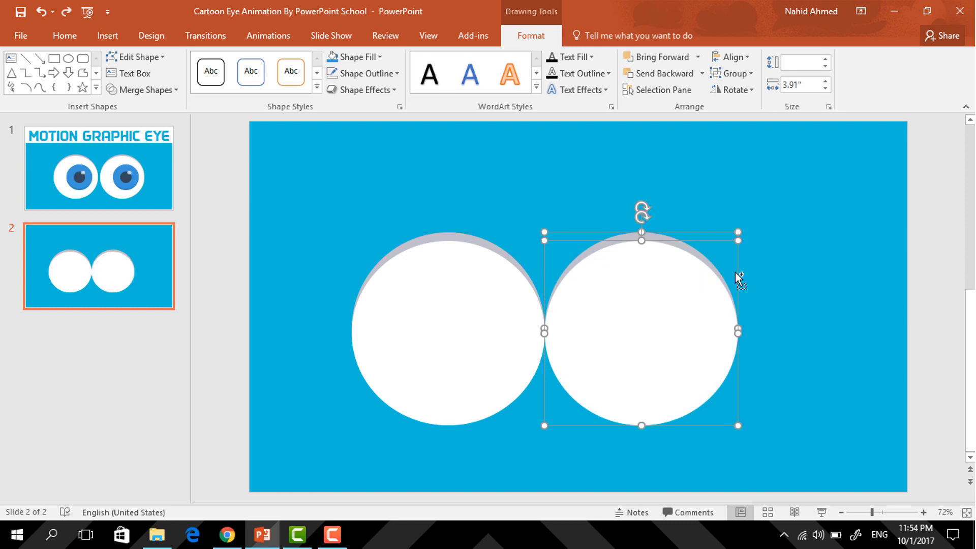
{"action": "left_click_drag", "start_coordinate": [743, 227], "coordinate": [688, 292]}
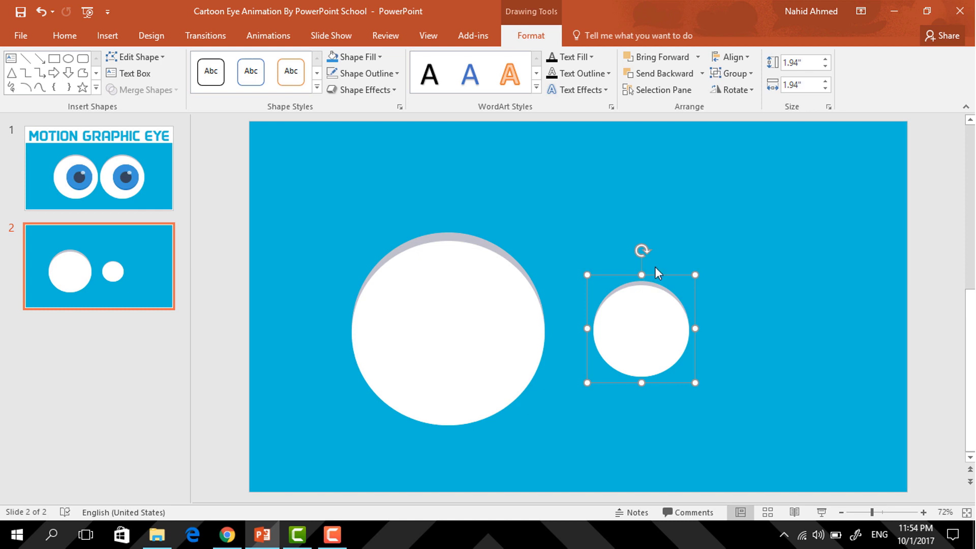
{"action": "left_click_drag", "start_coordinate": [636, 250], "coordinate": [638, 393]}
Colour the small copy blue with a dark rim and move it into the white eye as the iris
{"action": "scroll", "coordinate": [685, 371], "scroll_direction": "up", "scroll_amount": 8}
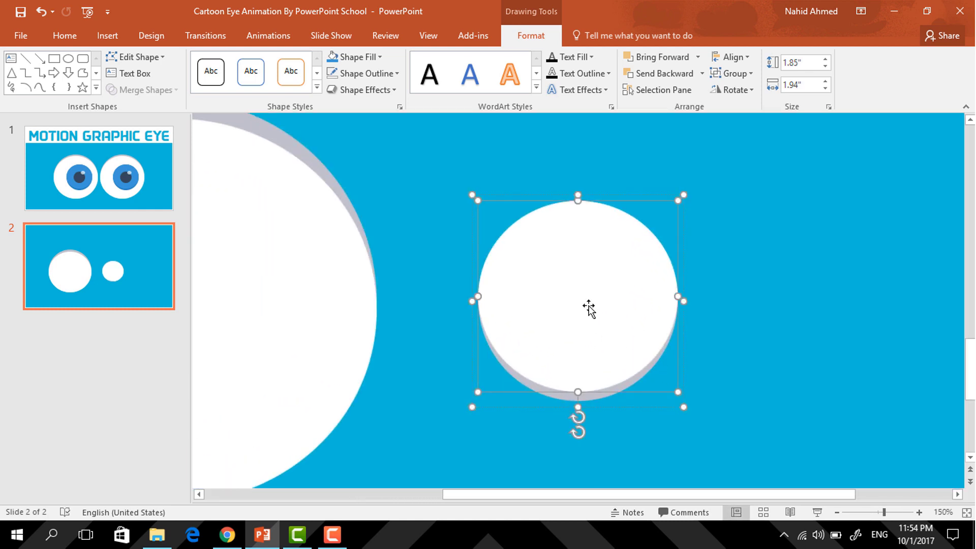
{"action": "left_click", "coordinate": [373, 56]}
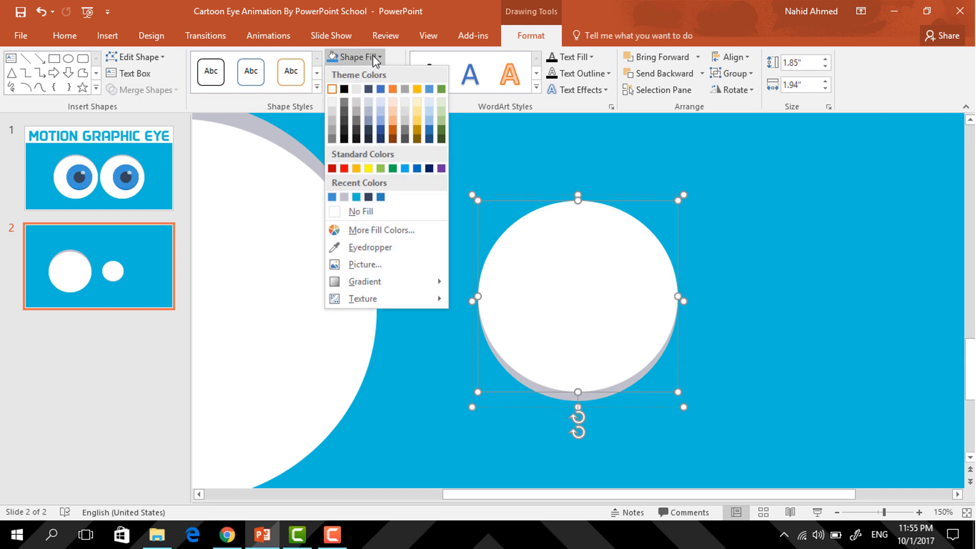
{"action": "left_click", "coordinate": [381, 197]}
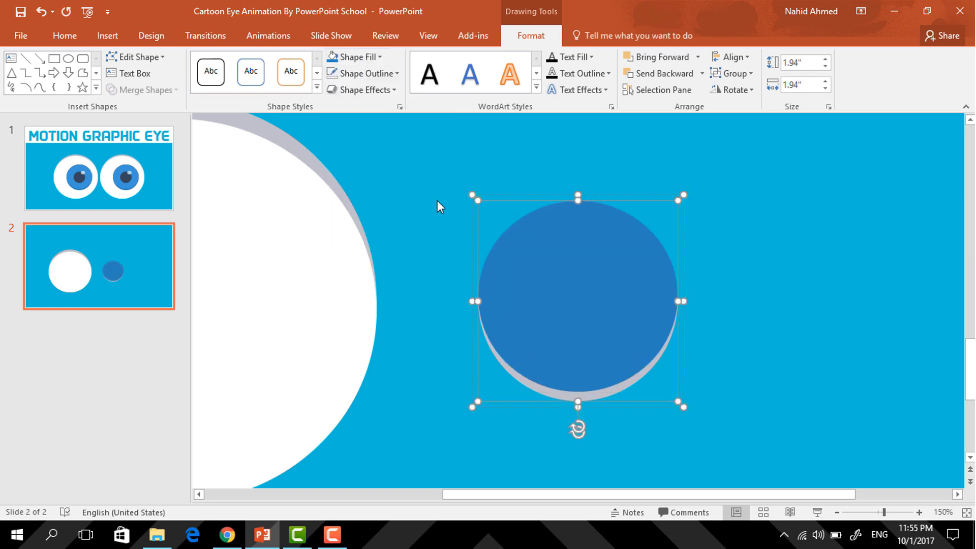
{"action": "left_click", "coordinate": [376, 57]}
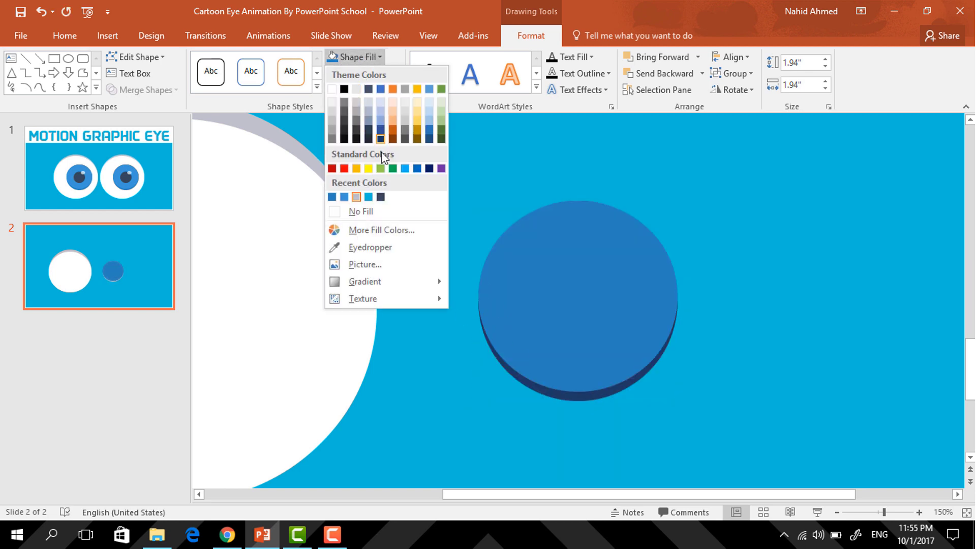
{"action": "left_click", "coordinate": [381, 197]}
{"action": "scroll", "coordinate": [383, 202], "scroll_direction": "down", "scroll_amount": 5}
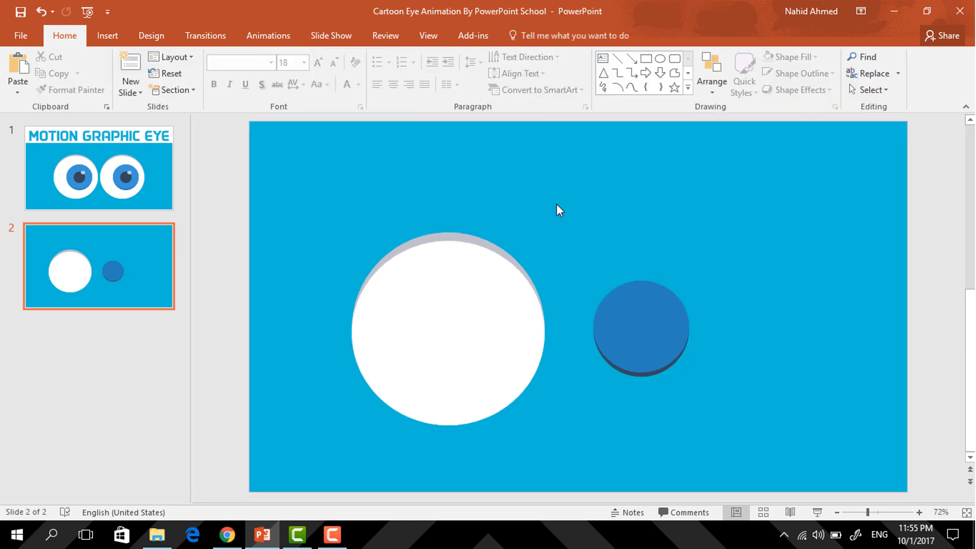
{"action": "left_click_drag", "start_coordinate": [640, 350], "coordinate": [483, 339]}
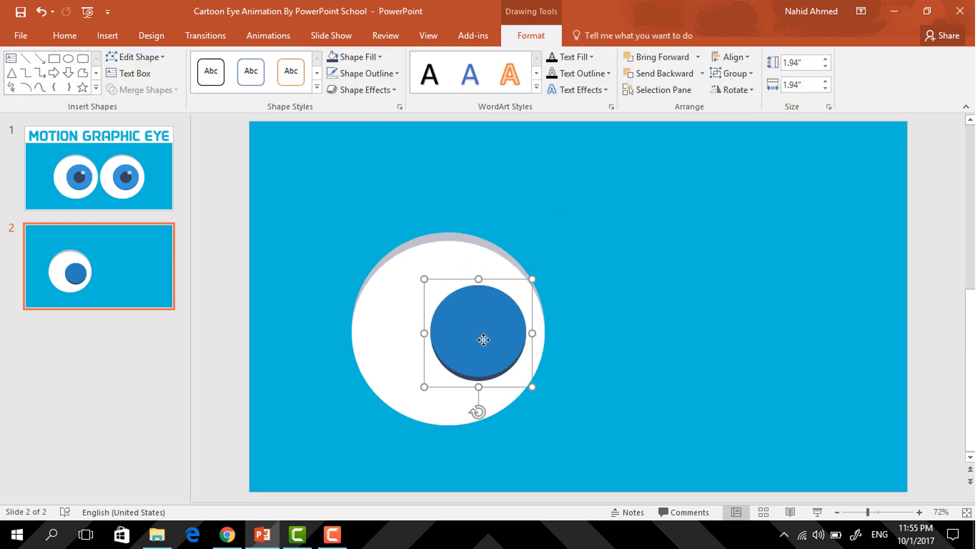
Make a dark navy circle, size it to 0.81 inches, centre it on the iris and duplicate it
{"action": "left_click", "coordinate": [456, 235]}
{"action": "key", "text": "ctrl+z"}
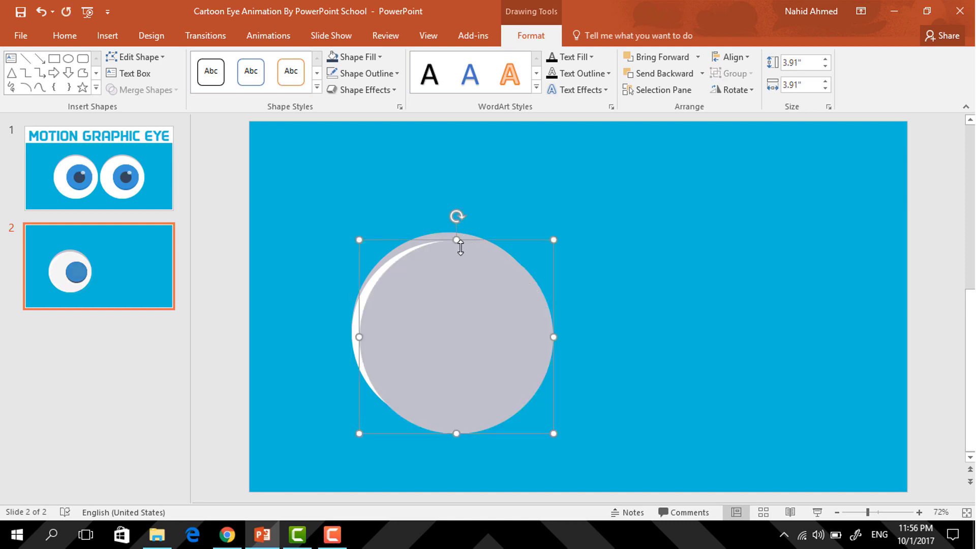
{"action": "left_click", "coordinate": [359, 65]}
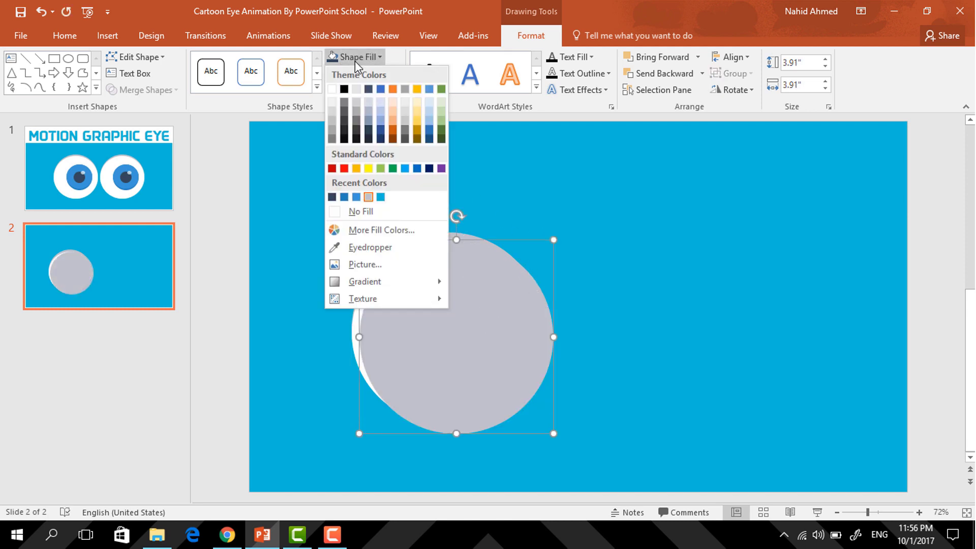
{"action": "left_click", "coordinate": [334, 198]}
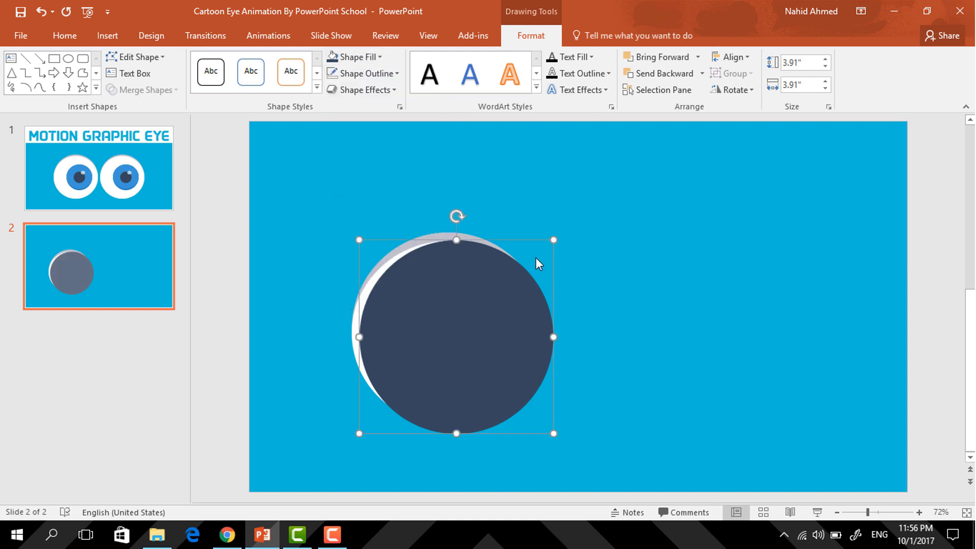
{"action": "key", "text": "ctrl+y"}
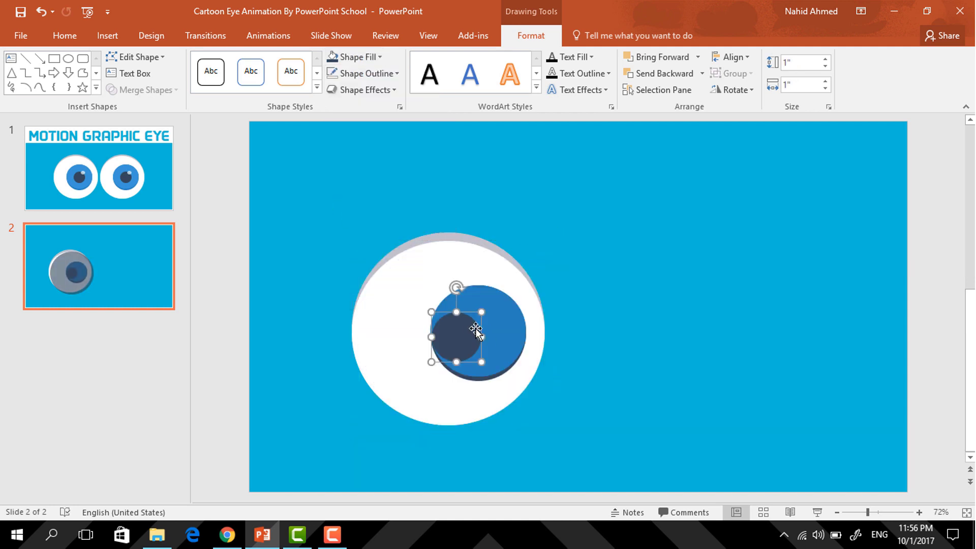
{"action": "left_click_drag", "start_coordinate": [457, 336], "coordinate": [480, 330]}
{"action": "scroll", "coordinate": [490, 341], "scroll_direction": "up", "scroll_amount": 5}
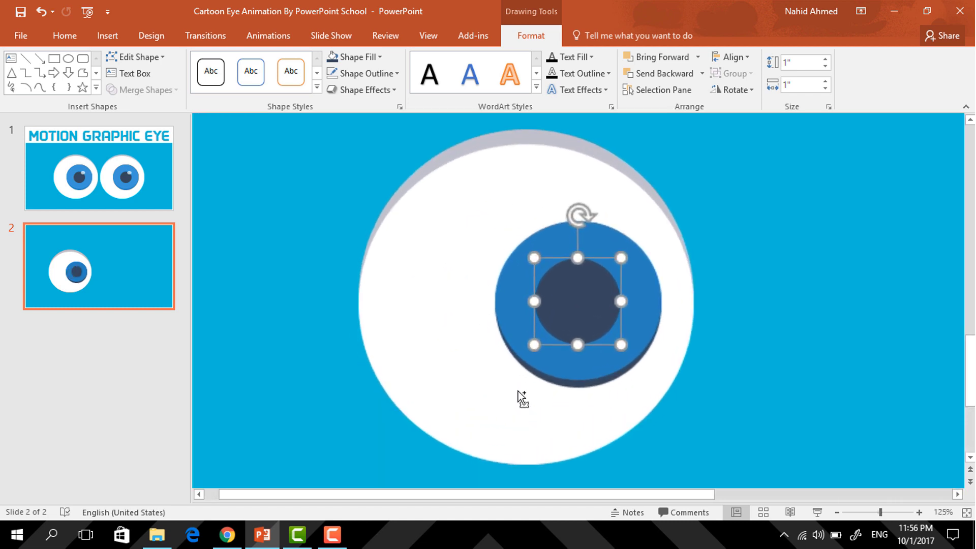
{"action": "key", "text": "Escape"}
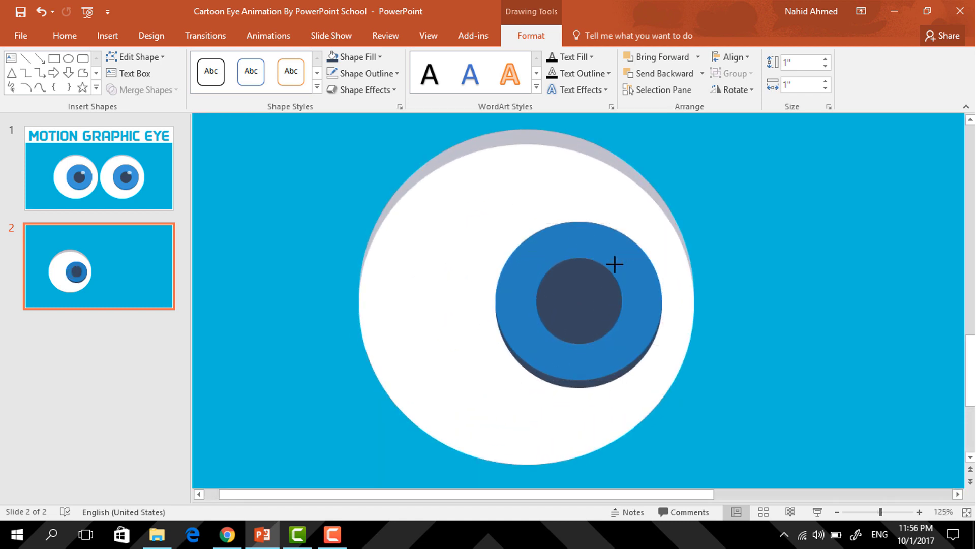
{"action": "left_click_drag", "start_coordinate": [613, 265], "coordinate": [613, 264]}
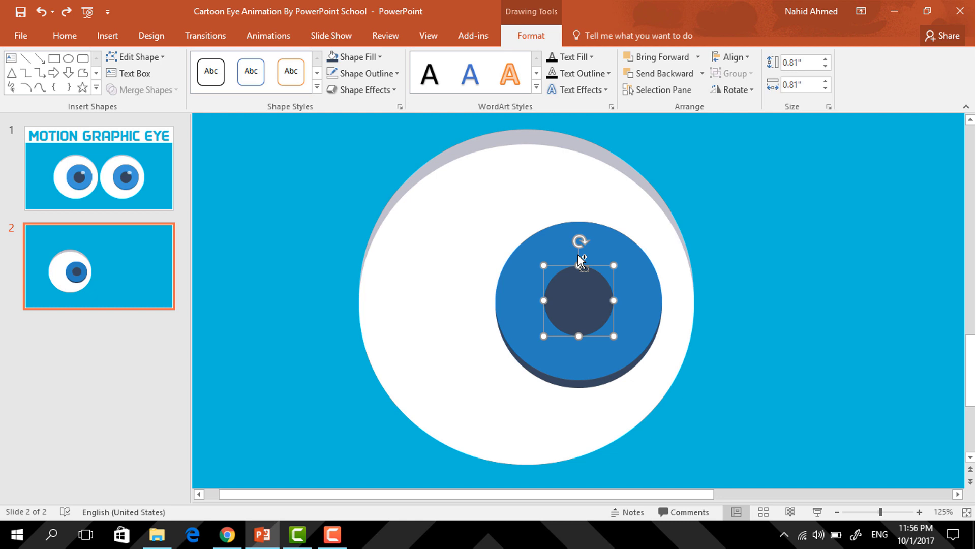
{"action": "key", "text": "ctrl+d"}
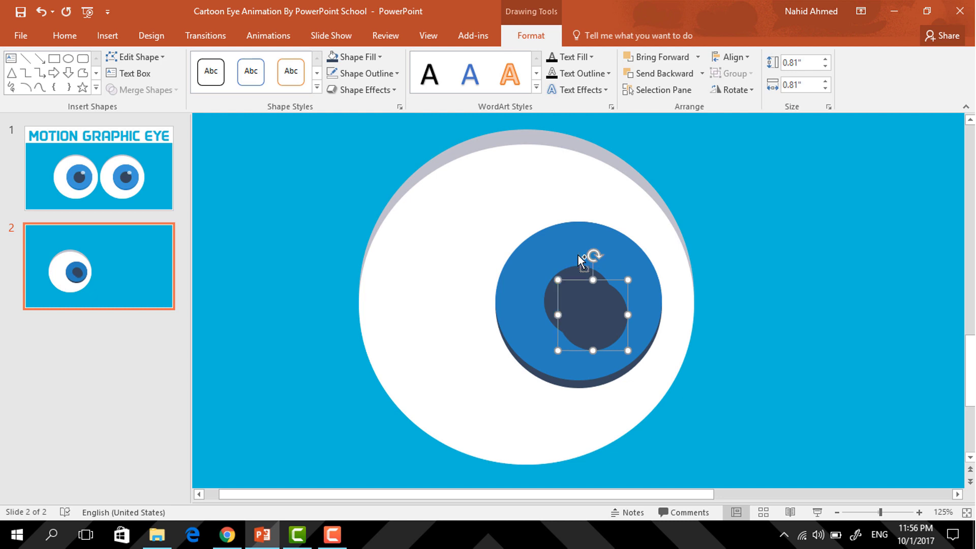
Fill the copied pupil white with 25% transparency in Format Shape
{"action": "left_click", "coordinate": [359, 57]}
{"action": "left_click", "coordinate": [333, 92]}
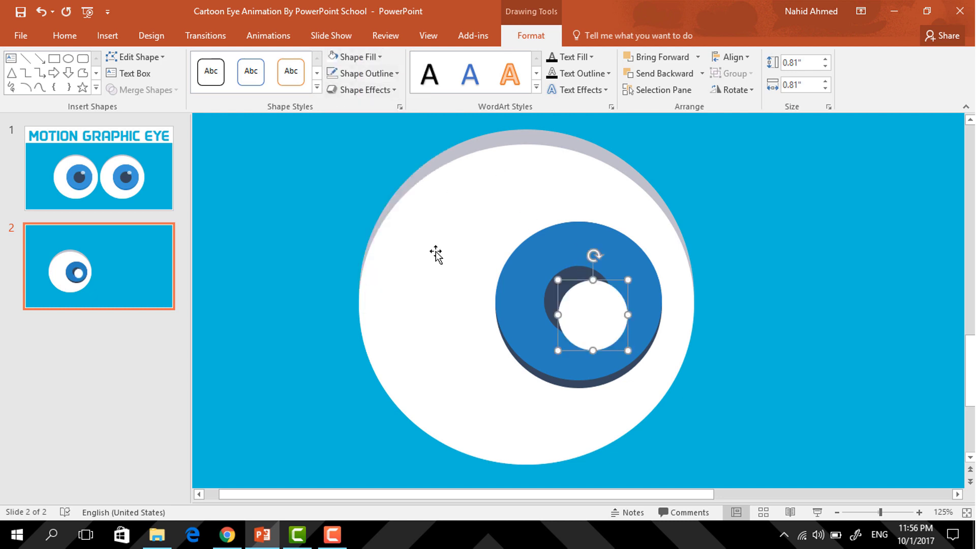
{"action": "scroll", "coordinate": [436, 255], "scroll_direction": "down", "scroll_amount": 5}
{"action": "left_click", "coordinate": [400, 107]}
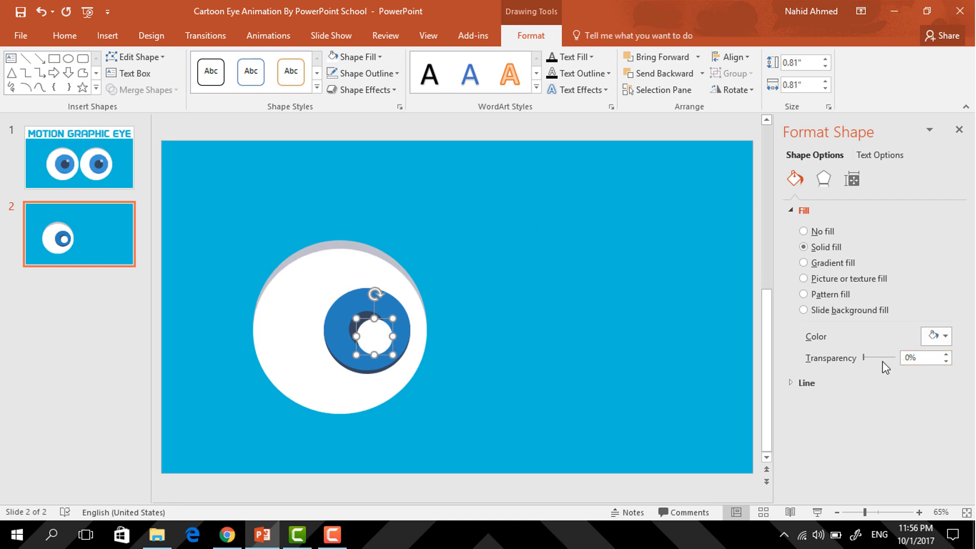
{"action": "left_click", "coordinate": [946, 354]}
{"action": "left_click", "coordinate": [946, 354]}
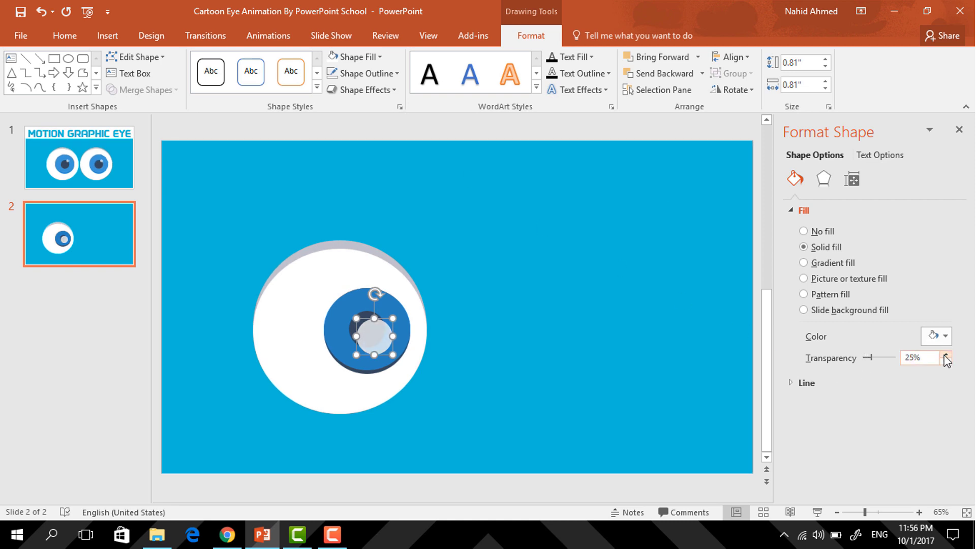
{"action": "left_click", "coordinate": [960, 130]}
Shrink the white circle to a 0.28-inch highlight on the pupil's upper edge
{"action": "scroll", "coordinate": [661, 319], "scroll_direction": "up", "scroll_amount": 5}
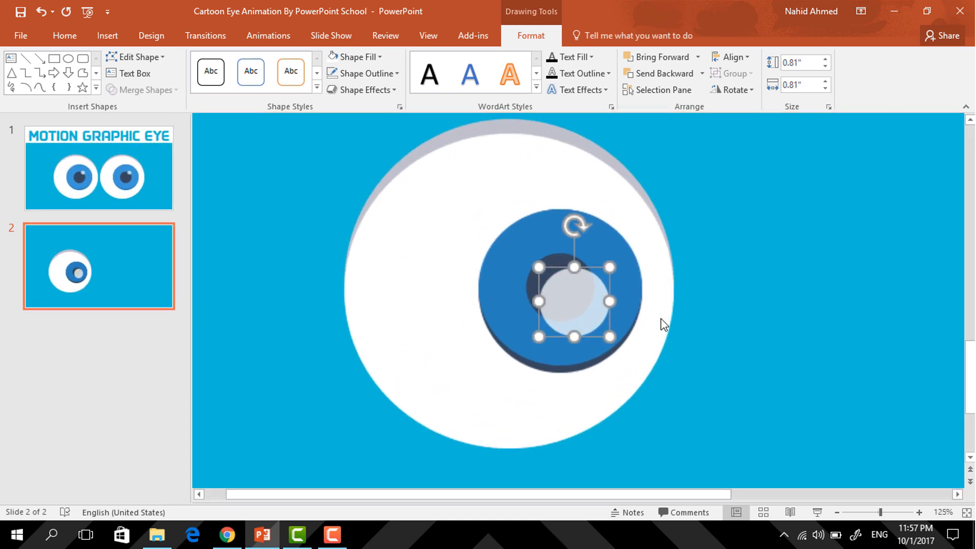
{"action": "mouse_move", "coordinate": [613, 266]}
{"action": "left_mouse_down"}
{"action": "mouse_move", "coordinate": [590, 289]}
{"action": "mouse_move", "coordinate": [580, 277]}
{"action": "mouse_move", "coordinate": [586, 263]}
{"action": "mouse_move", "coordinate": [425, 408]}
{"action": "mouse_move", "coordinate": [411, 408]}
{"action": "left_mouse_up"}
{"action": "scroll", "coordinate": [706, 371], "scroll_direction": "down", "scroll_amount": 5}
{"action": "left_click", "coordinate": [643, 385]}
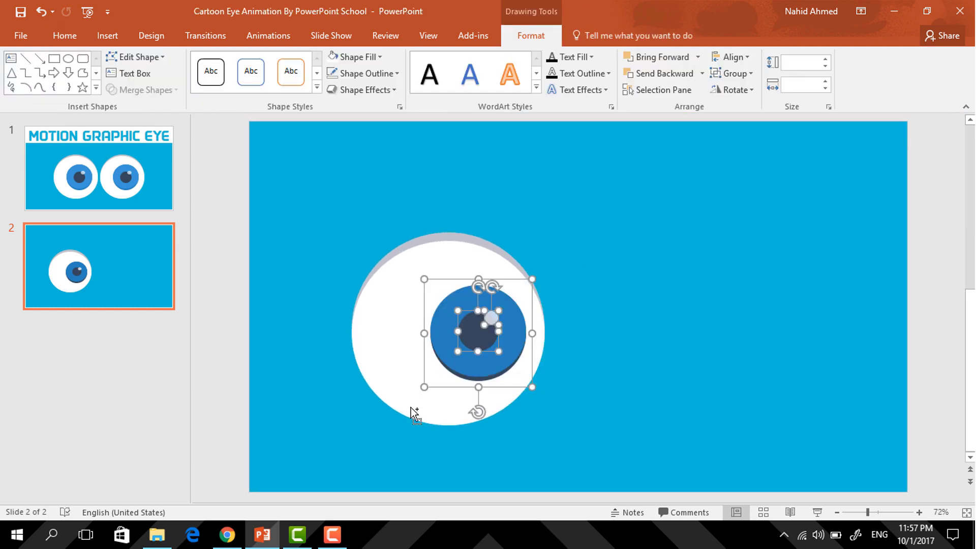
Group the iris, pupil and highlight, then copy the whole eye to the right
{"action": "key", "text": "ctrl+g"}
{"action": "left_click", "coordinate": [312, 220]}
{"action": "left_click_drag", "start_coordinate": [295, 196], "coordinate": [593, 460]}
{"action": "left_click_drag", "start_coordinate": [392, 370], "coordinate": [597, 390]}
Move both eyes together toward the slide centre and select the left iris
{"action": "left_click", "coordinate": [801, 382]}
{"action": "left_click_drag", "start_coordinate": [285, 198], "coordinate": [795, 466]}
{"action": "left_click_drag", "start_coordinate": [618, 407], "coordinate": [647, 402]}
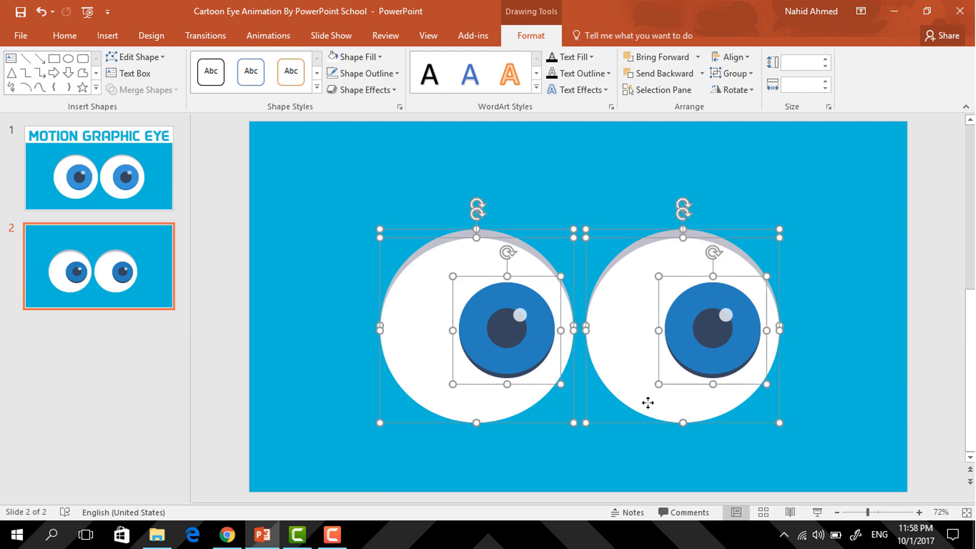
{"action": "left_click", "coordinate": [848, 377]}
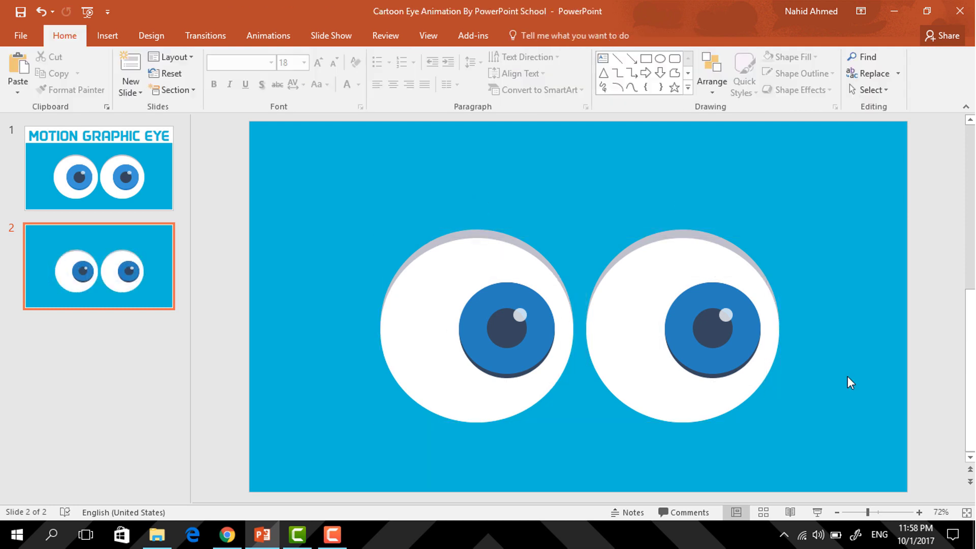
{"action": "left_click", "coordinate": [513, 354]}
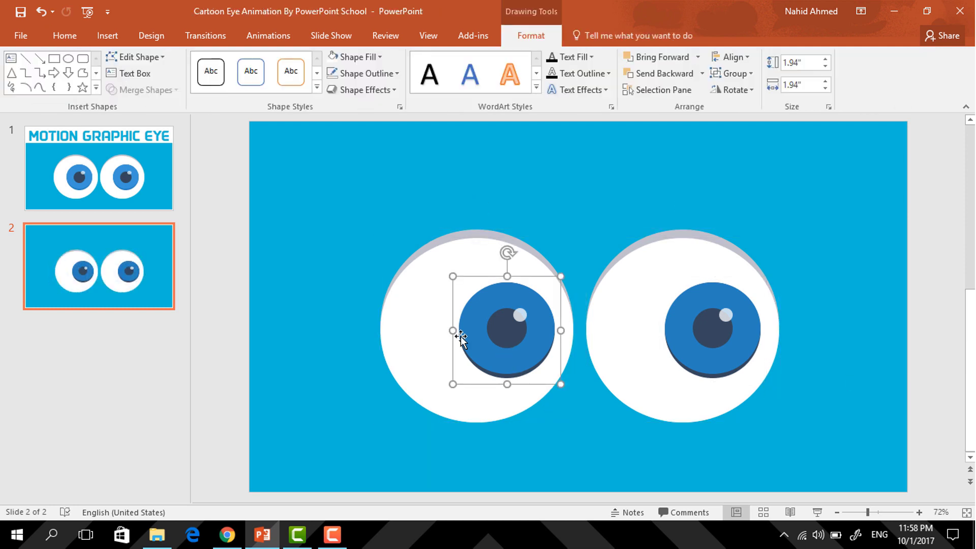
Give the left iris an Arcs motion path ending inside the left eye
{"action": "left_click", "coordinate": [270, 32]}
{"action": "left_click", "coordinate": [590, 83]}
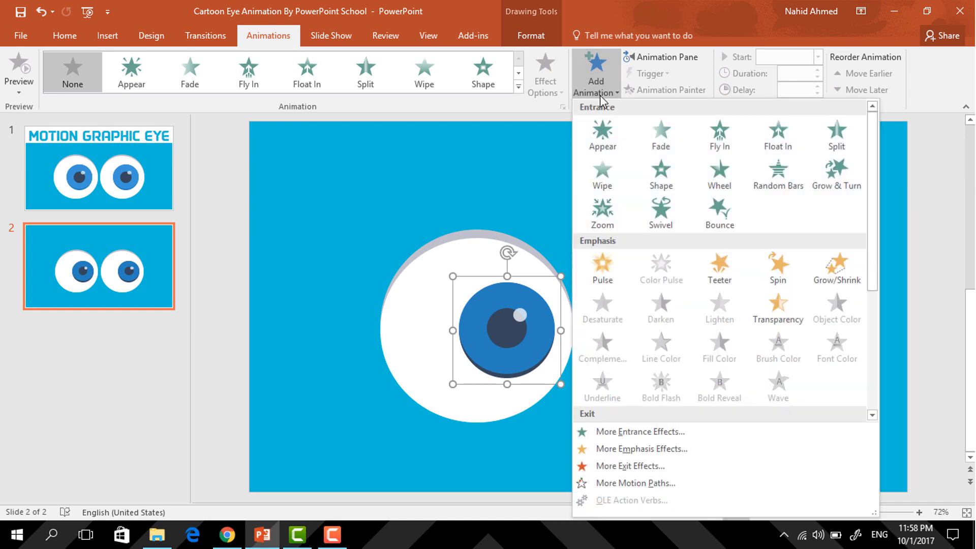
{"action": "scroll", "coordinate": [687, 314], "scroll_direction": "down", "scroll_amount": 5}
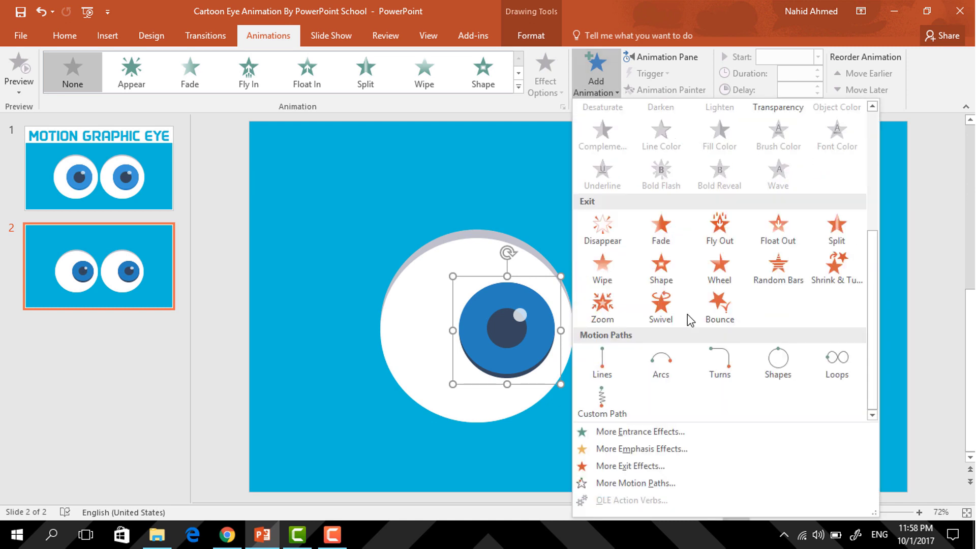
{"action": "left_click", "coordinate": [675, 367]}
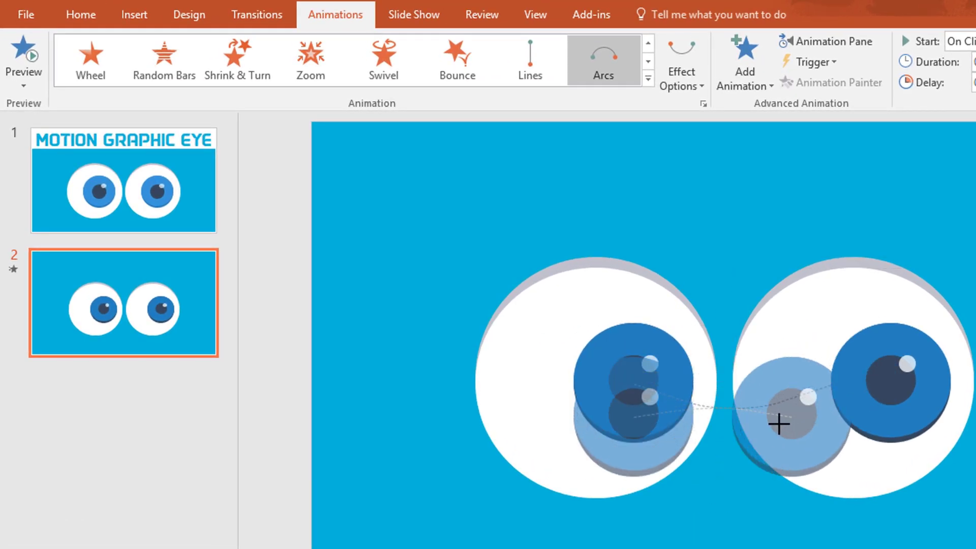
{"action": "left_click_drag", "start_coordinate": [778, 423], "coordinate": [598, 422]}
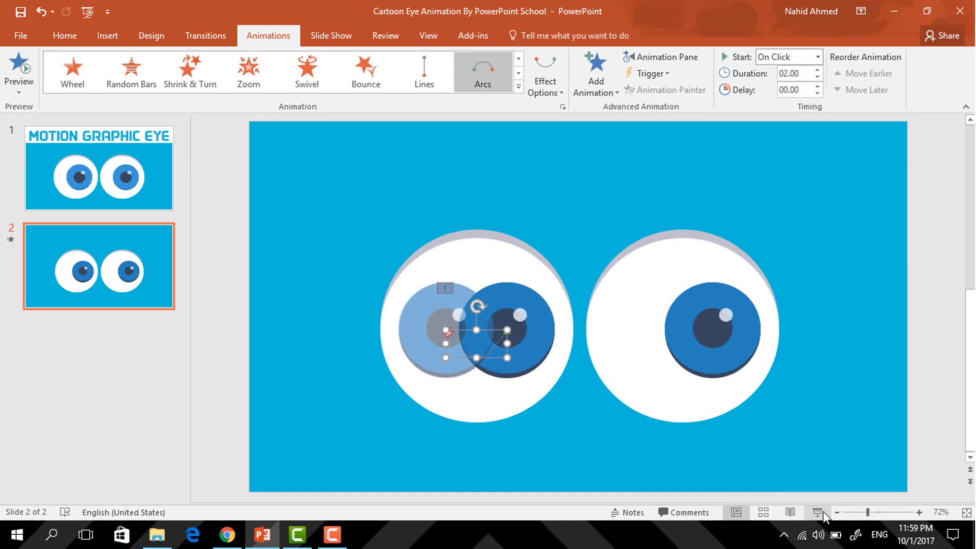
{"action": "left_click", "coordinate": [817, 512]}
Preview the arc, then set it to start After Previous with a 1.75-second duration
{"action": "left_click", "coordinate": [822, 510]}
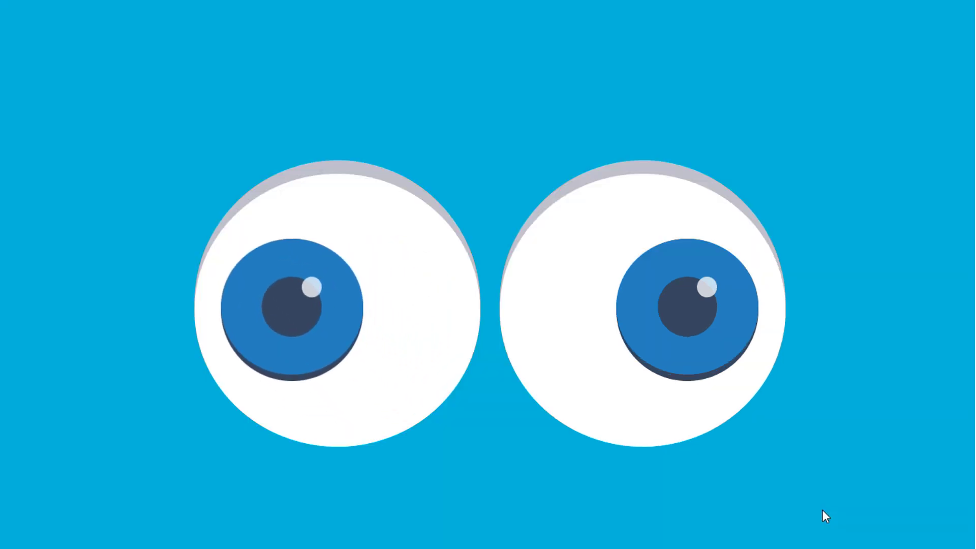
{"action": "key", "text": "Escape"}
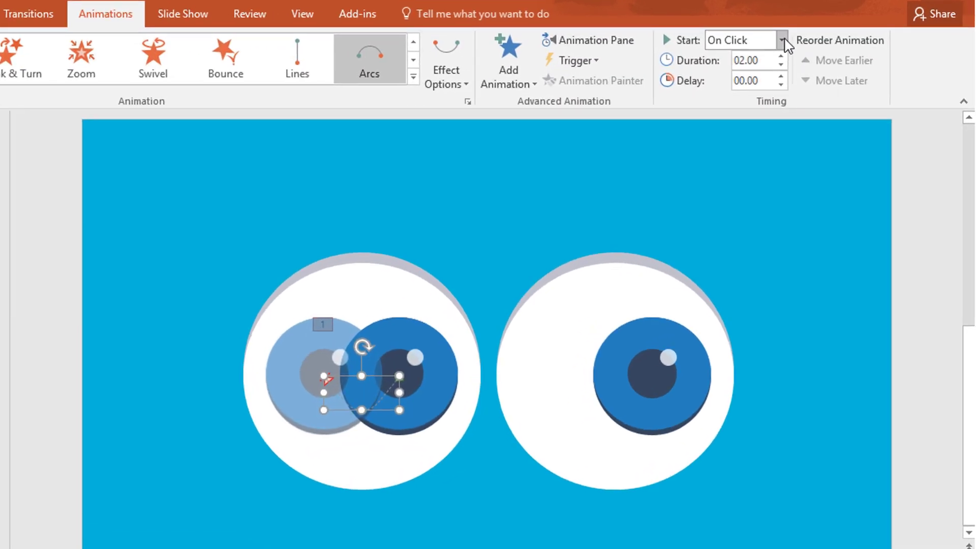
{"action": "left_click", "coordinate": [815, 56]}
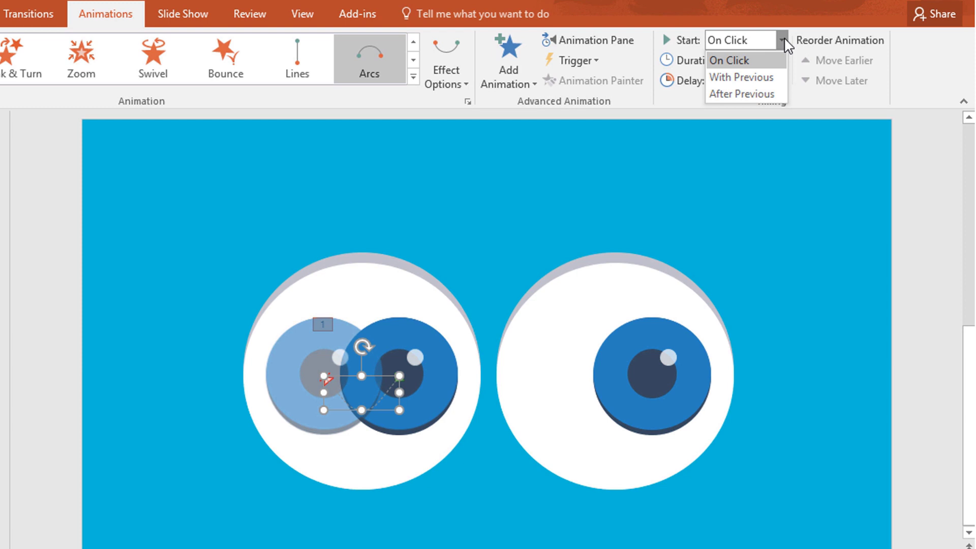
{"action": "left_click", "coordinate": [760, 95]}
{"action": "left_click", "coordinate": [781, 64]}
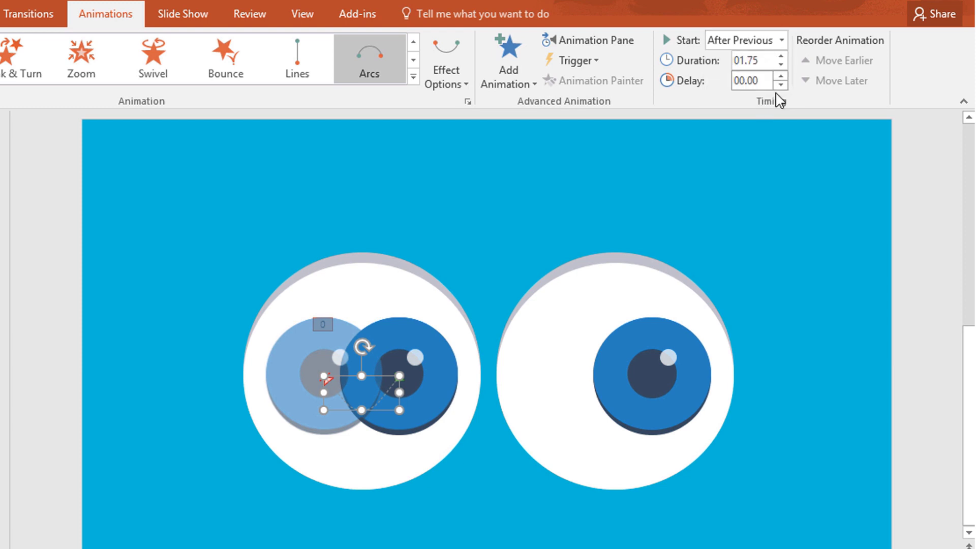
Copy the arc onto the right iris with Animation Painter and set it to With Previous
{"action": "left_click", "coordinate": [446, 379]}
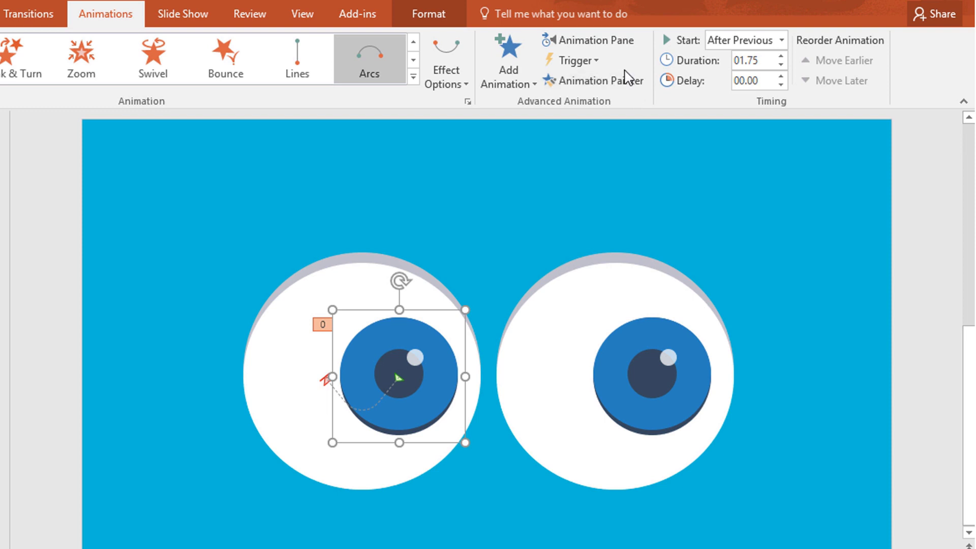
{"action": "left_click", "coordinate": [636, 86]}
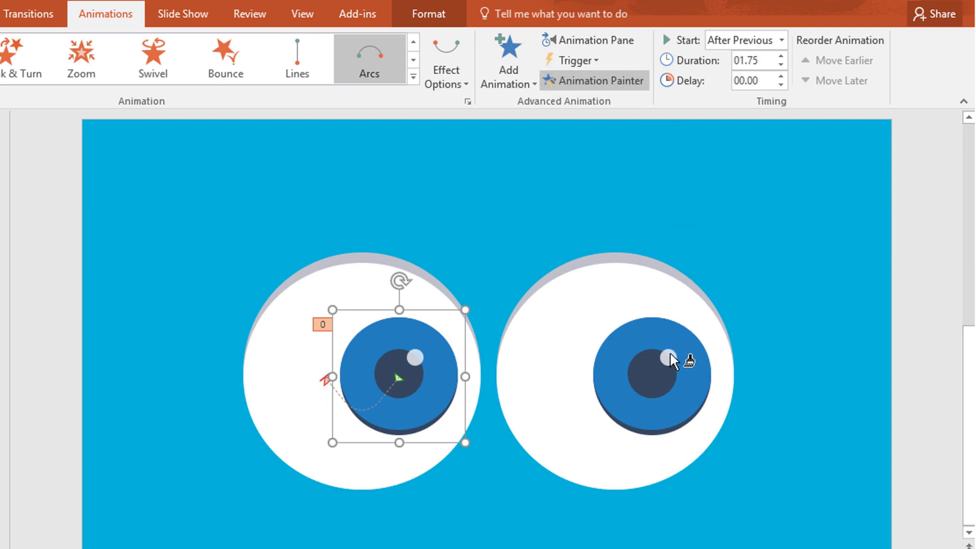
{"action": "left_click", "coordinate": [681, 377]}
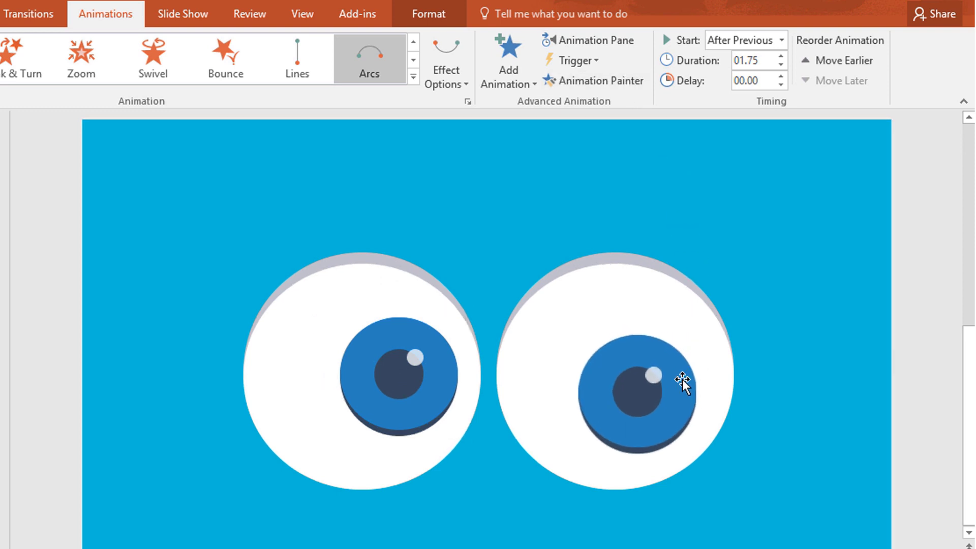
{"action": "left_click", "coordinate": [781, 40]}
{"action": "left_click", "coordinate": [741, 77]}
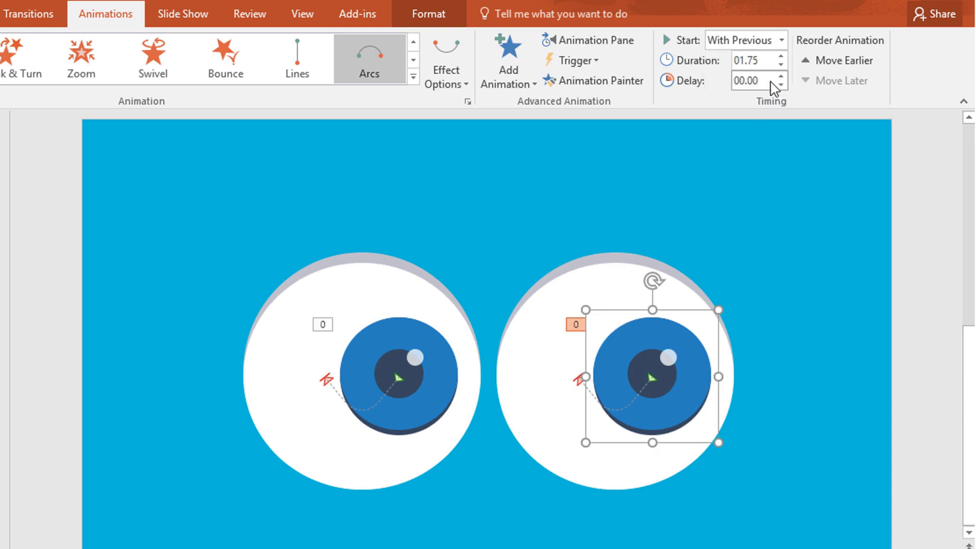
{"action": "left_click", "coordinate": [803, 244]}
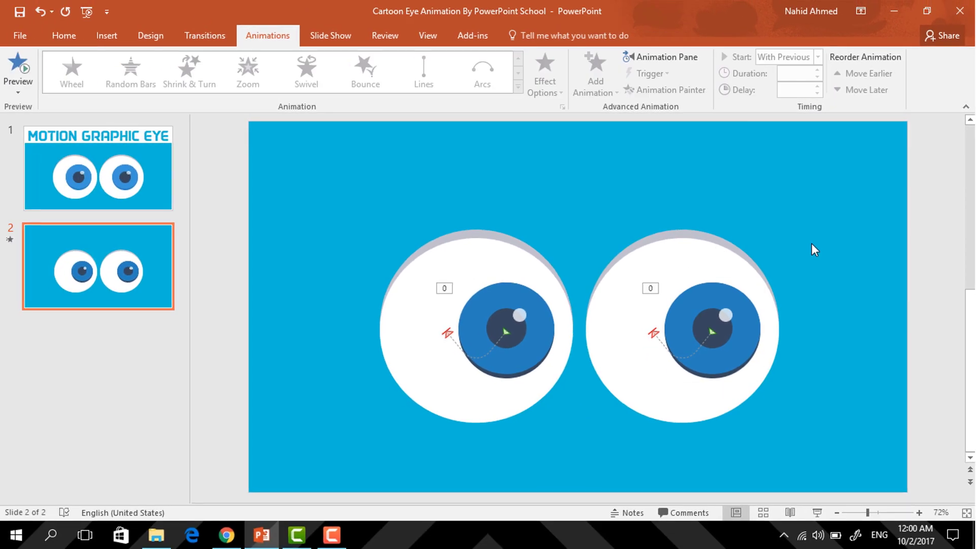
Cover the left eye with a front-most grey circle slightly larger than the eye
{"action": "left_click", "coordinate": [477, 234]}
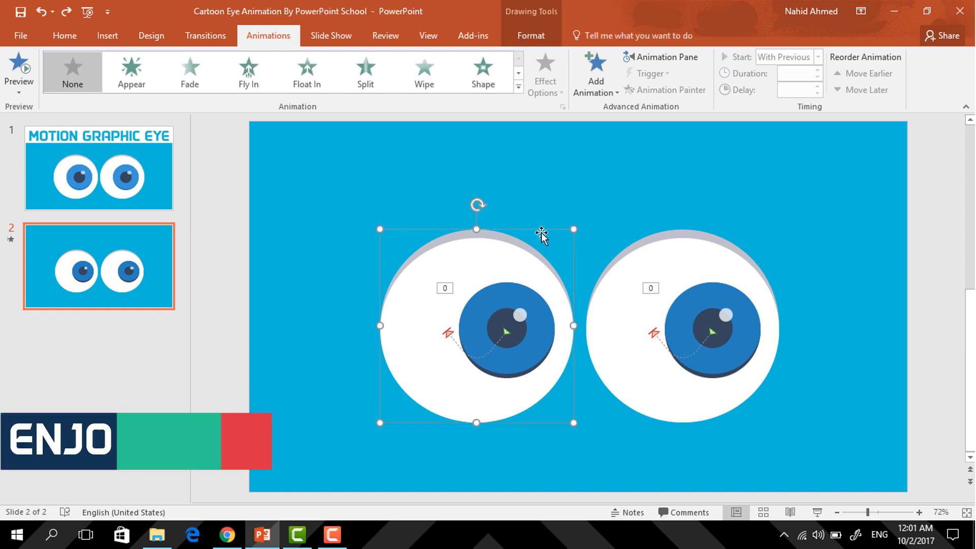
{"action": "key", "text": "ctrl+shift+bracketright"}
{"action": "mouse_move", "coordinate": [523, 292]}
{"action": "left_mouse_down"}
{"action": "mouse_move", "coordinate": [529, 299]}
{"action": "mouse_move", "coordinate": [523, 288]}
{"action": "left_mouse_up"}
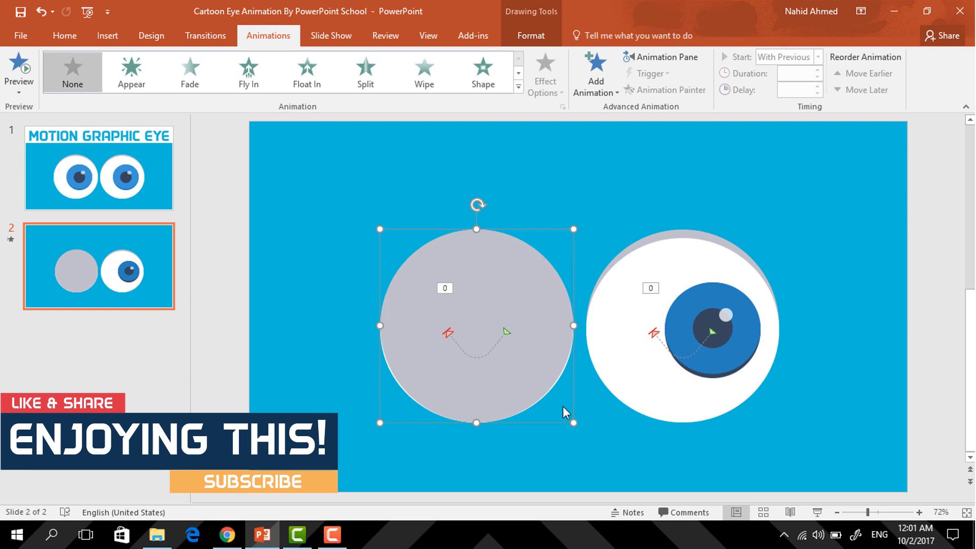
{"action": "left_click", "coordinate": [575, 418]}
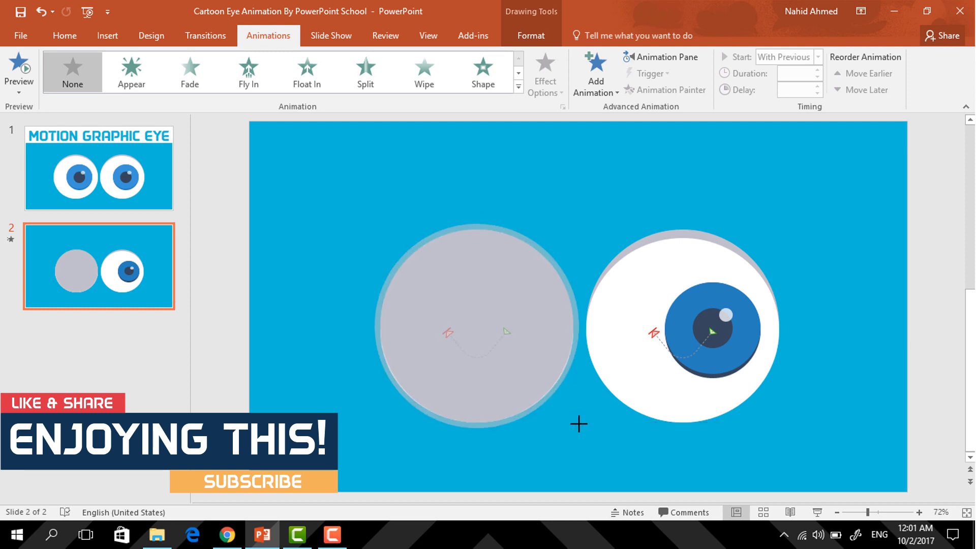
{"action": "key", "text": "Escape"}
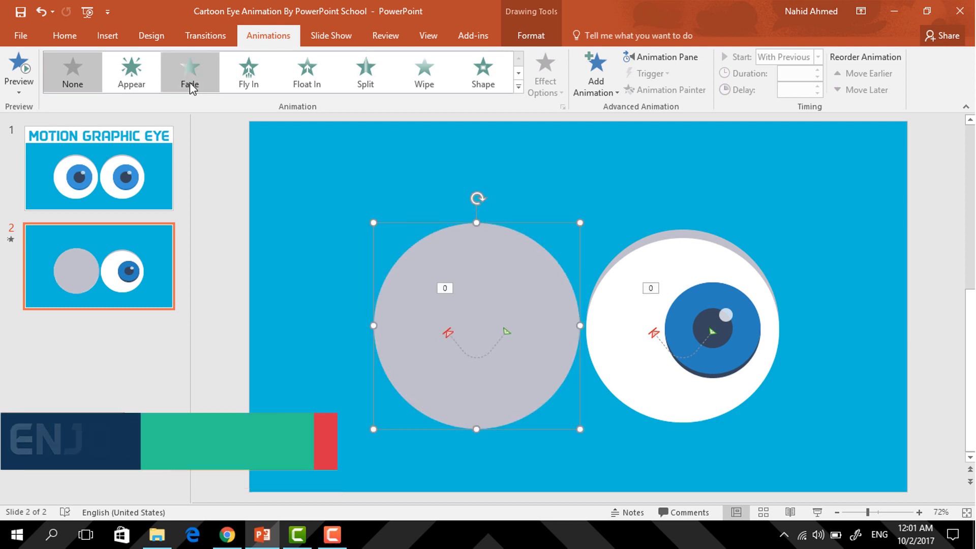
{"action": "left_click", "coordinate": [49, 39]}
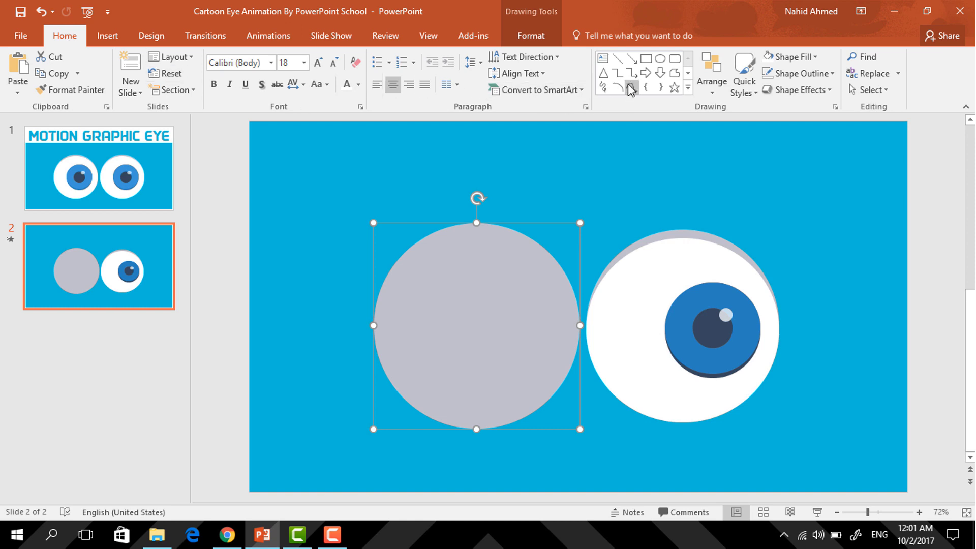
Draw a rectangle across the grey disc's lower part and Fragment the two shapes
{"action": "left_click", "coordinate": [646, 59]}
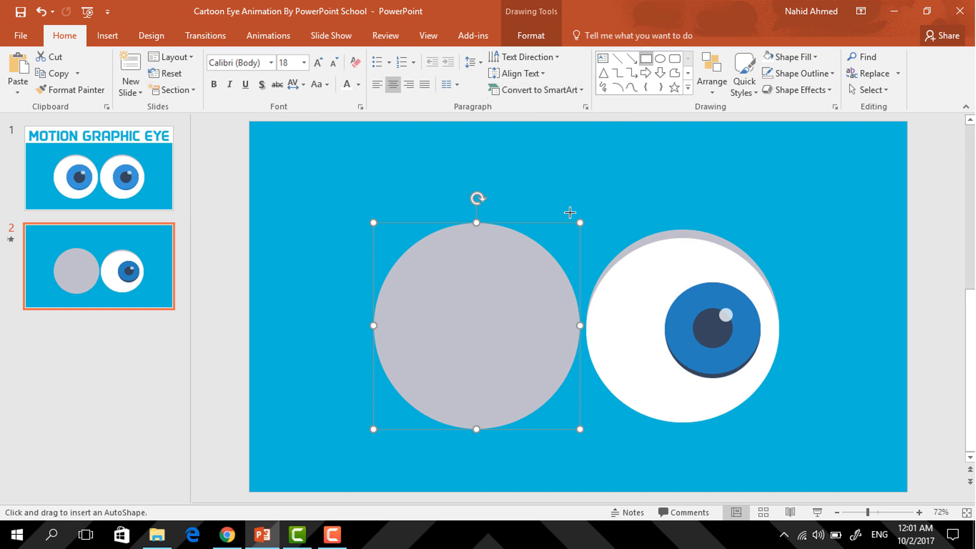
{"action": "mouse_move", "coordinate": [381, 369]}
{"action": "left_mouse_down"}
{"action": "mouse_move", "coordinate": [457, 430]}
{"action": "mouse_move", "coordinate": [534, 460]}
{"action": "mouse_move", "coordinate": [588, 449]}
{"action": "left_mouse_up"}
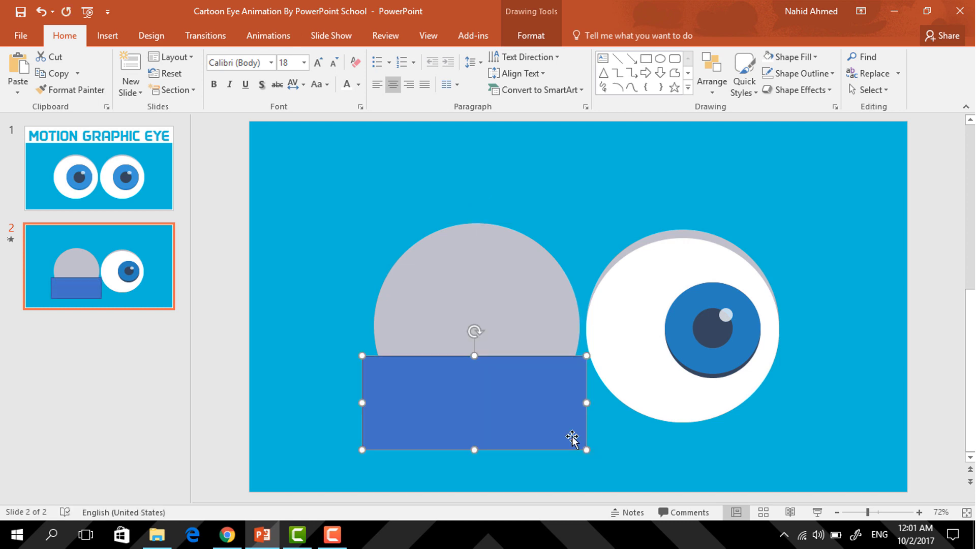
{"action": "left_click", "coordinate": [521, 329]}
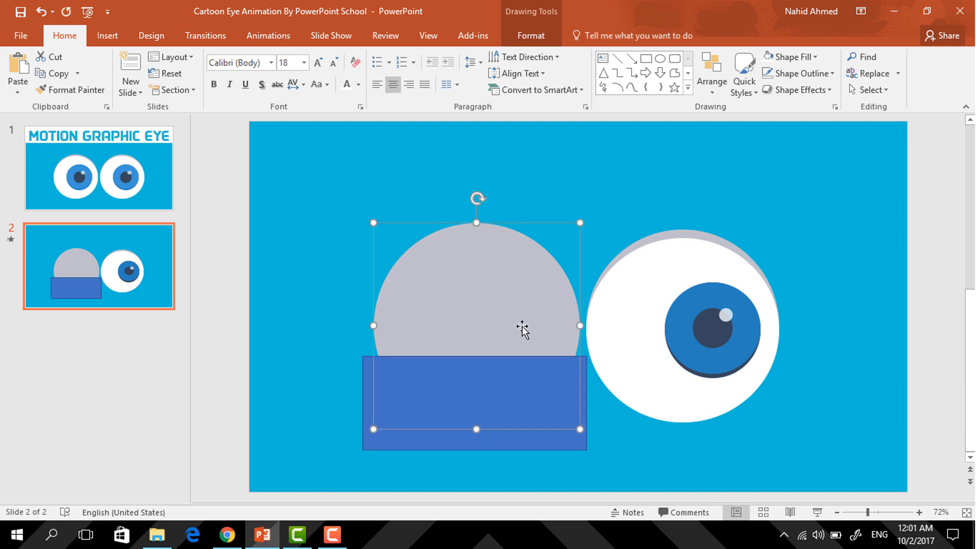
{"action": "left_click", "coordinate": [544, 440], "text": "shift"}
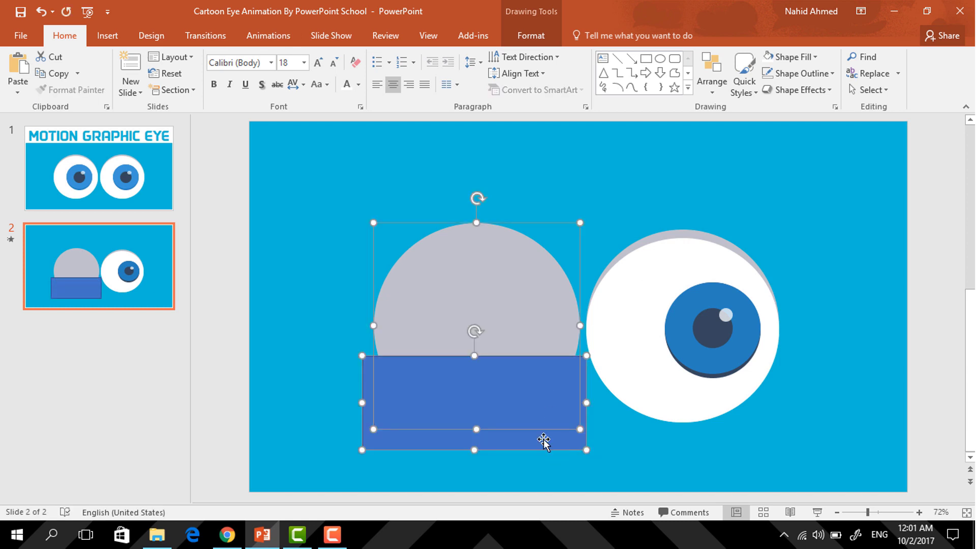
{"action": "left_click", "coordinate": [532, 38]}
{"action": "left_click", "coordinate": [142, 90]}
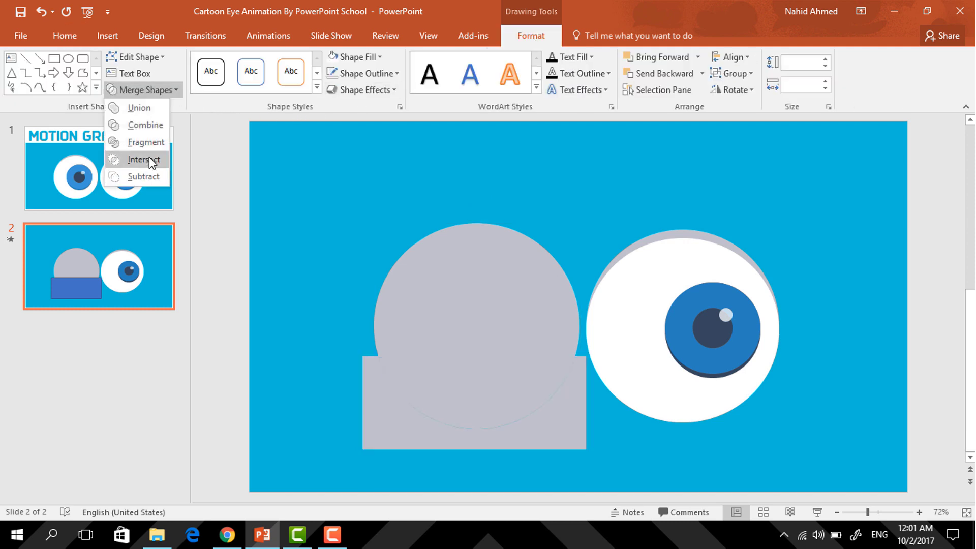
{"action": "left_click", "coordinate": [158, 141]}
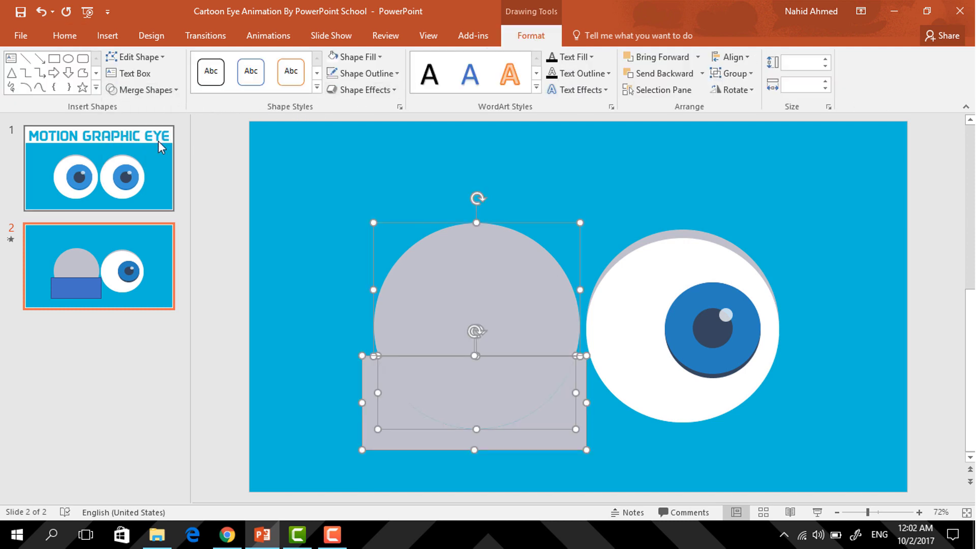
{"action": "left_click", "coordinate": [320, 307]}
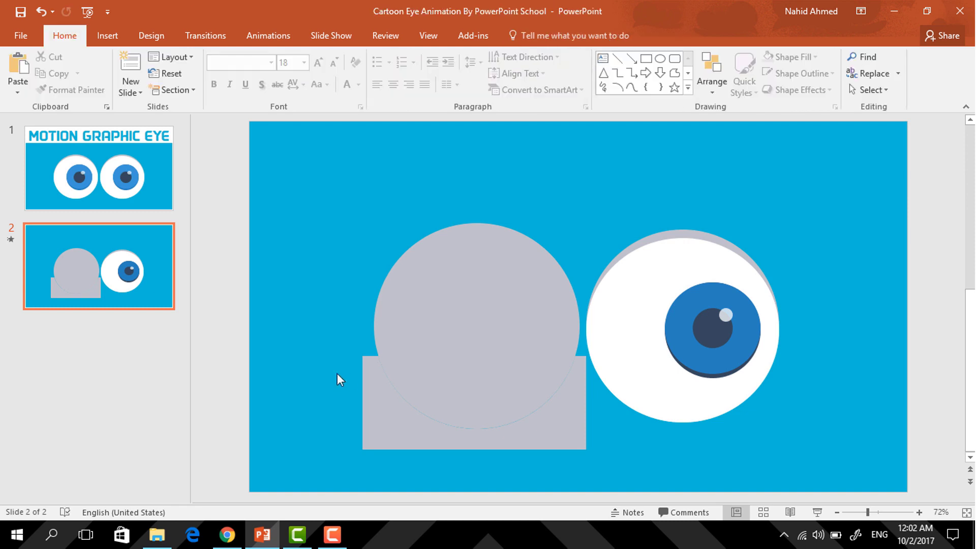
Delete the leftover rectangle fragment, leaving the disc's upper and lower pieces
{"action": "left_click", "coordinate": [364, 380]}
{"action": "key", "text": "Delete"}
{"action": "left_click", "coordinate": [427, 383]}
{"action": "left_click_drag", "start_coordinate": [455, 379], "coordinate": [421, 392]}
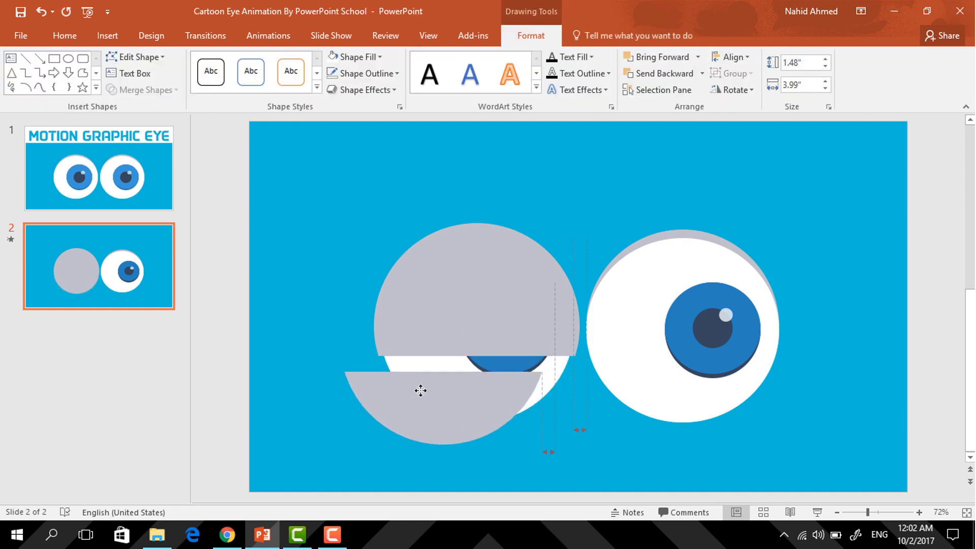
{"action": "key", "text": "ctrl+z"}
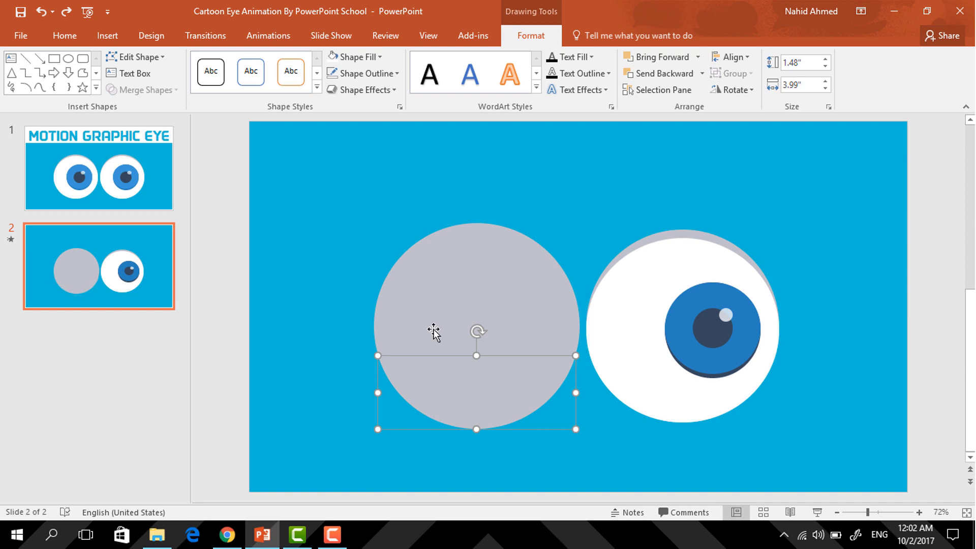
Fill both disc pieces with Aqua to match the slide background
{"action": "left_click", "coordinate": [433, 333], "text": "shift"}
{"action": "left_click", "coordinate": [378, 57]}
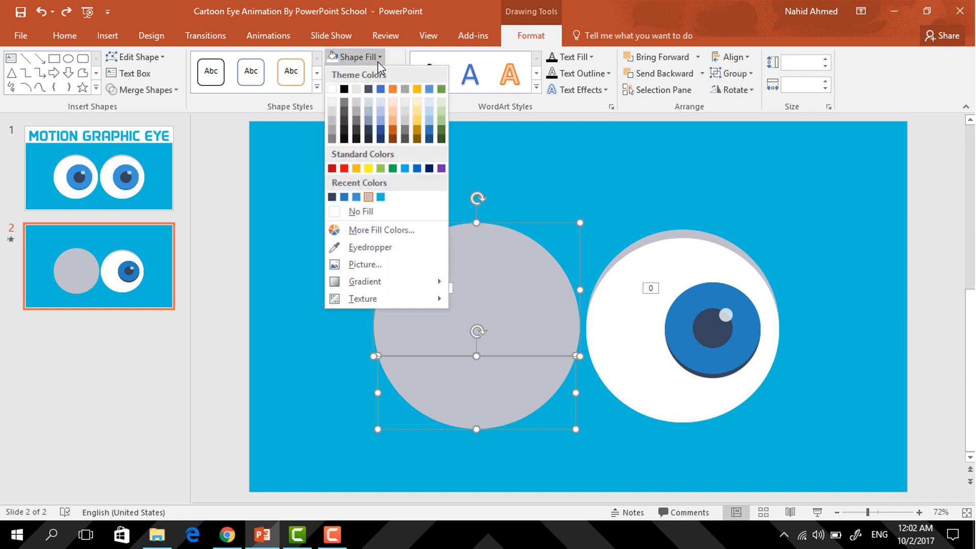
{"action": "left_click", "coordinate": [381, 197]}
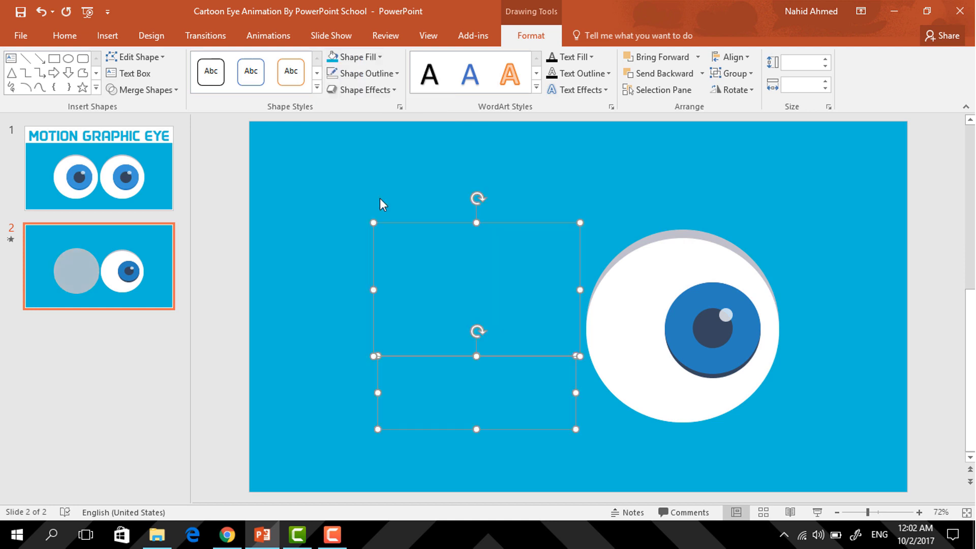
{"action": "left_click", "coordinate": [337, 271]}
{"action": "left_click", "coordinate": [487, 271]}
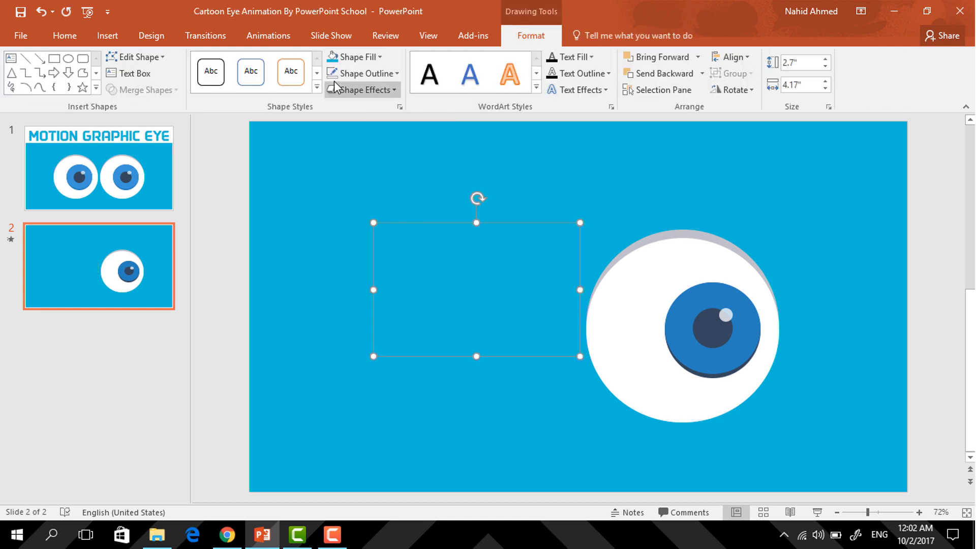
Give the upper eyelid piece a Lines motion path with direction set to Up
{"action": "left_click", "coordinate": [290, 42]}
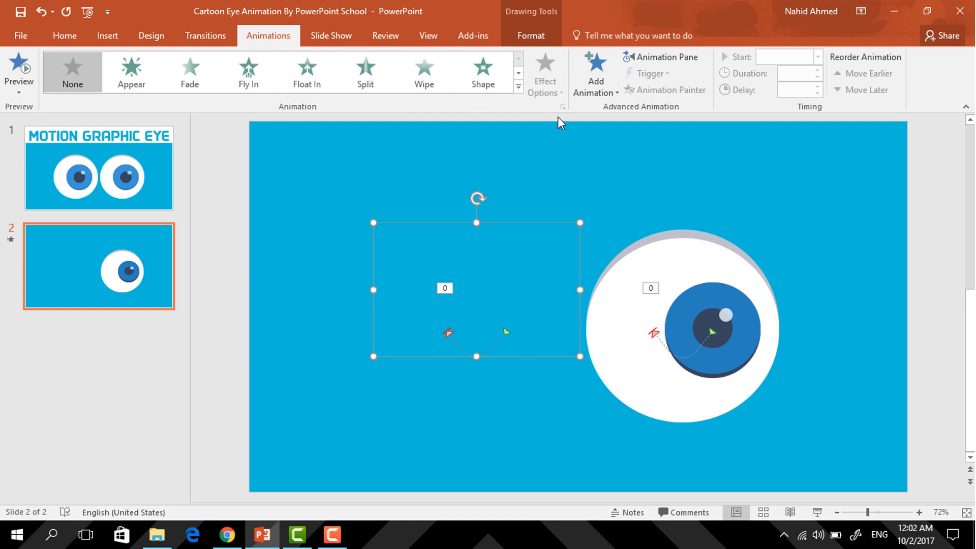
{"action": "left_click", "coordinate": [606, 96]}
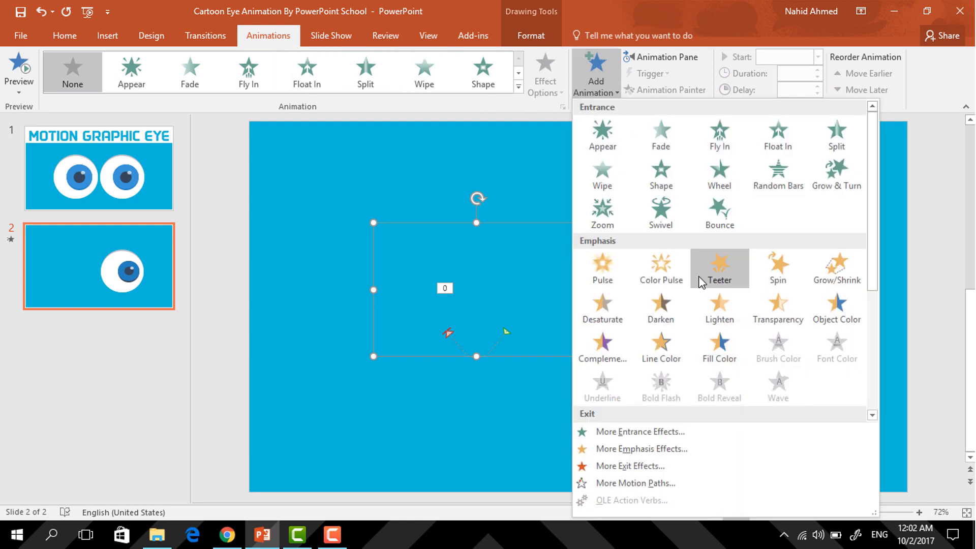
{"action": "scroll", "coordinate": [701, 280], "scroll_direction": "down", "scroll_amount": 3}
{"action": "left_click", "coordinate": [603, 365]}
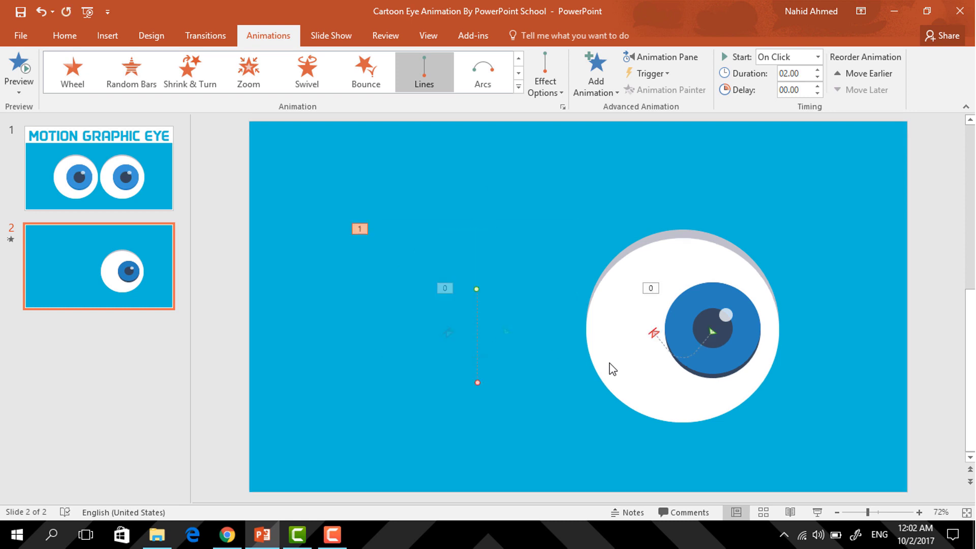
{"action": "left_click", "coordinate": [543, 78]}
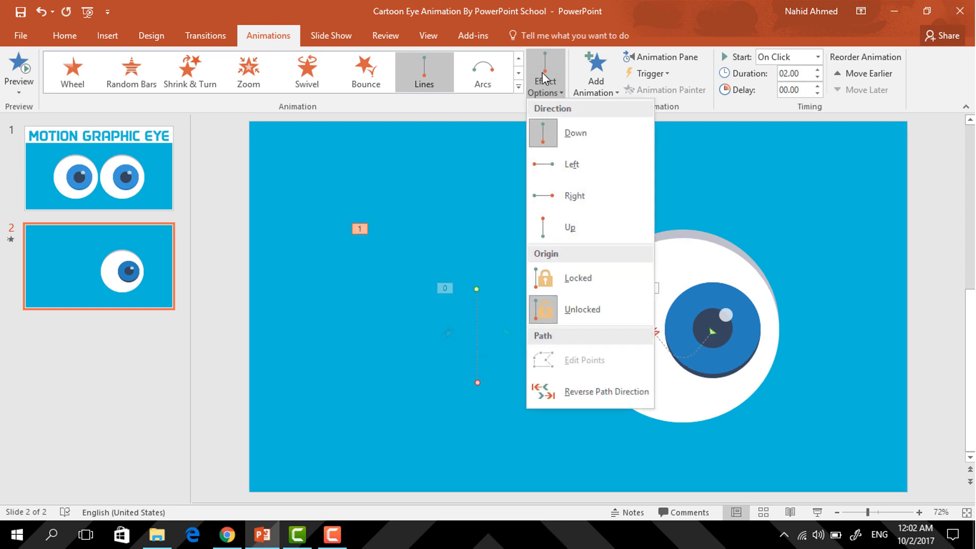
{"action": "left_click", "coordinate": [586, 230]}
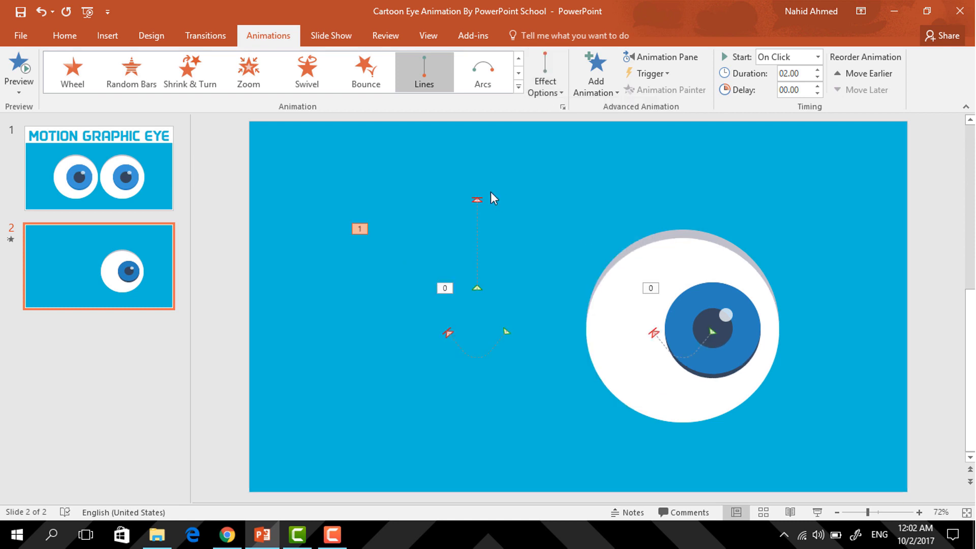
Extend the vertical path's end point higher up the slide and show the Animation Pane
{"action": "left_click", "coordinate": [476, 200]}
{"action": "left_click_drag", "start_coordinate": [478, 198], "coordinate": [477, 138]}
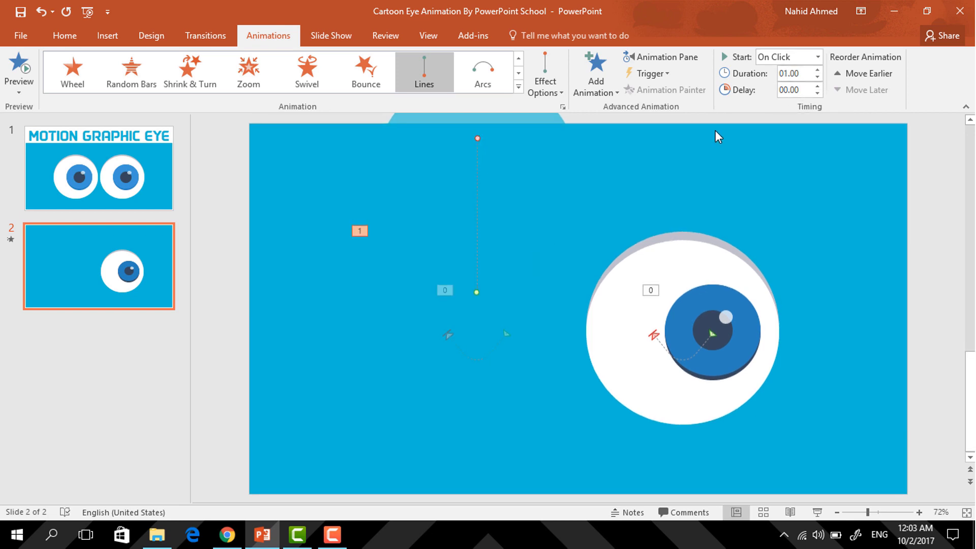
{"action": "left_click", "coordinate": [687, 61]}
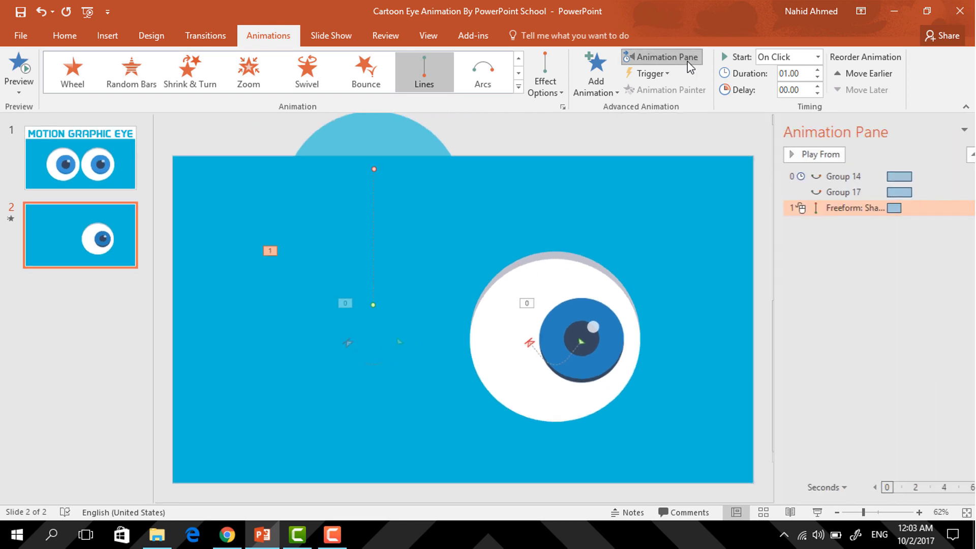
Copy the upper eyelid's Lines animation onto the lower eyelid with Animation Painter and set it to Down
{"action": "left_click", "coordinate": [370, 294]}
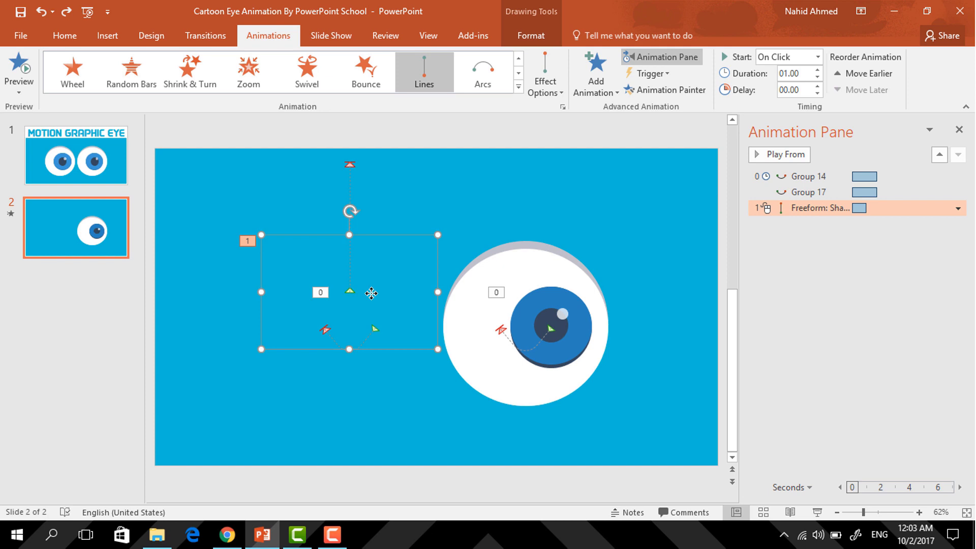
{"action": "left_click", "coordinate": [641, 92]}
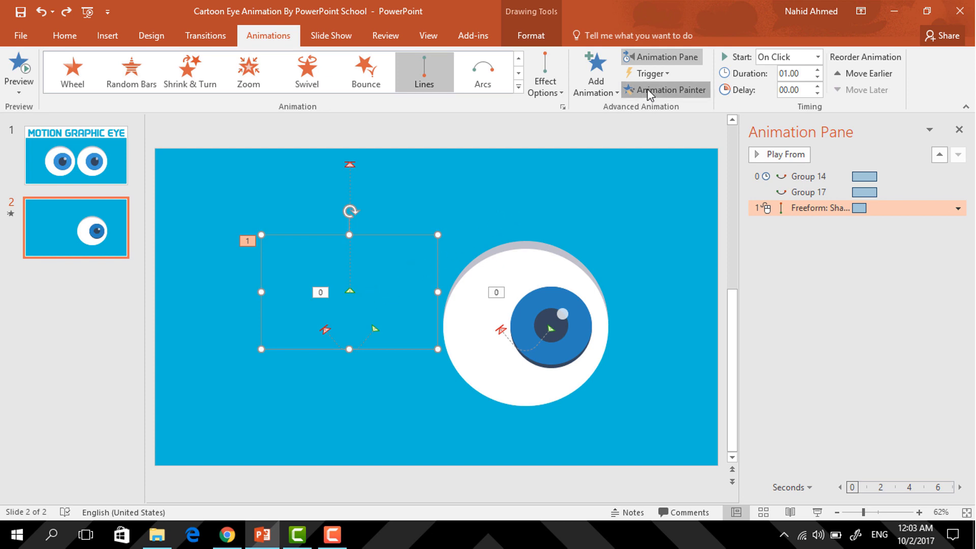
{"action": "left_click", "coordinate": [354, 375]}
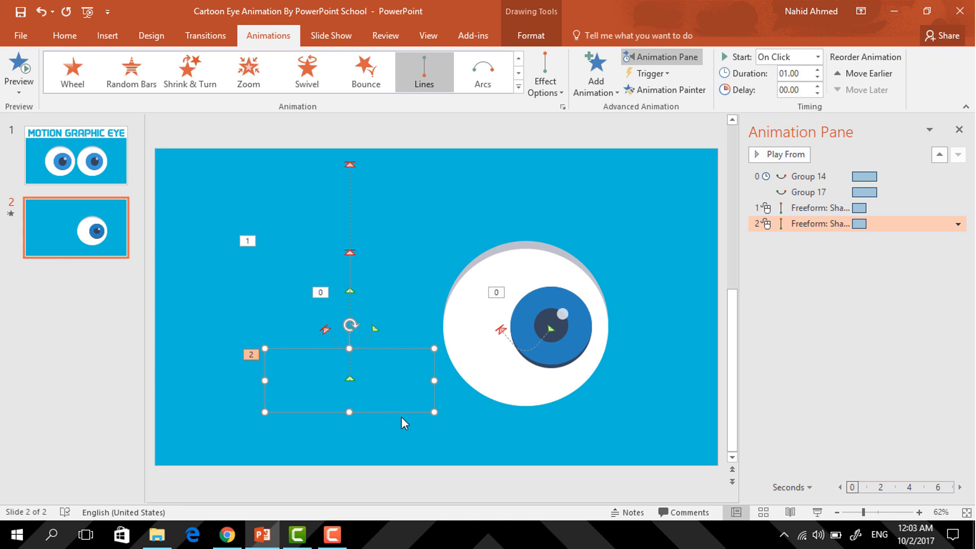
{"action": "left_click", "coordinate": [548, 92]}
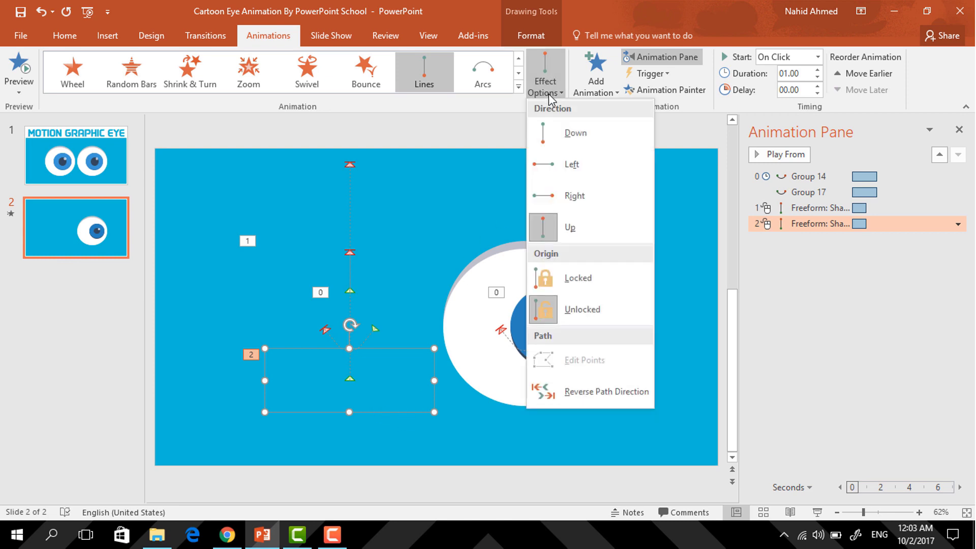
{"action": "left_click", "coordinate": [555, 135]}
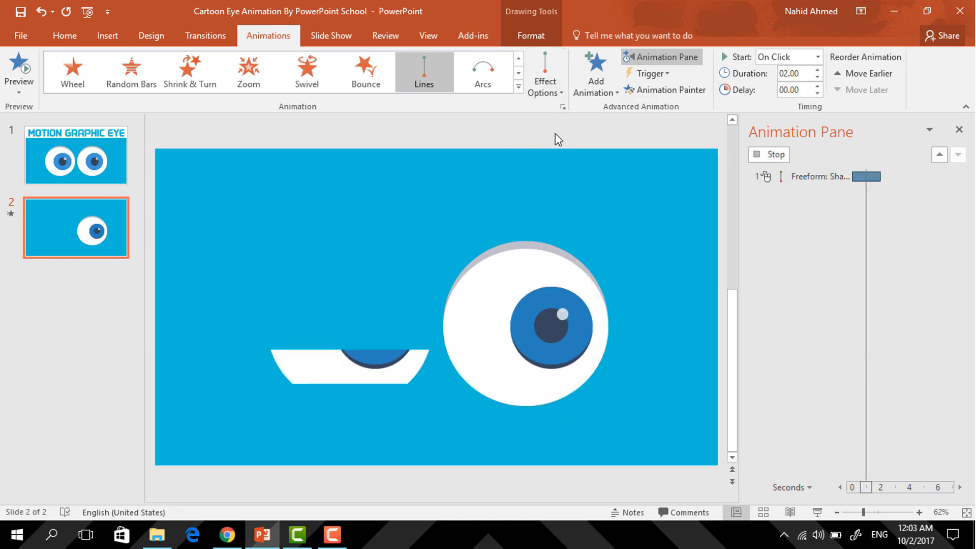
Set the lower eyelid's animation to start With Previous
{"action": "left_click", "coordinate": [817, 56]}
{"action": "left_click", "coordinate": [786, 87]}
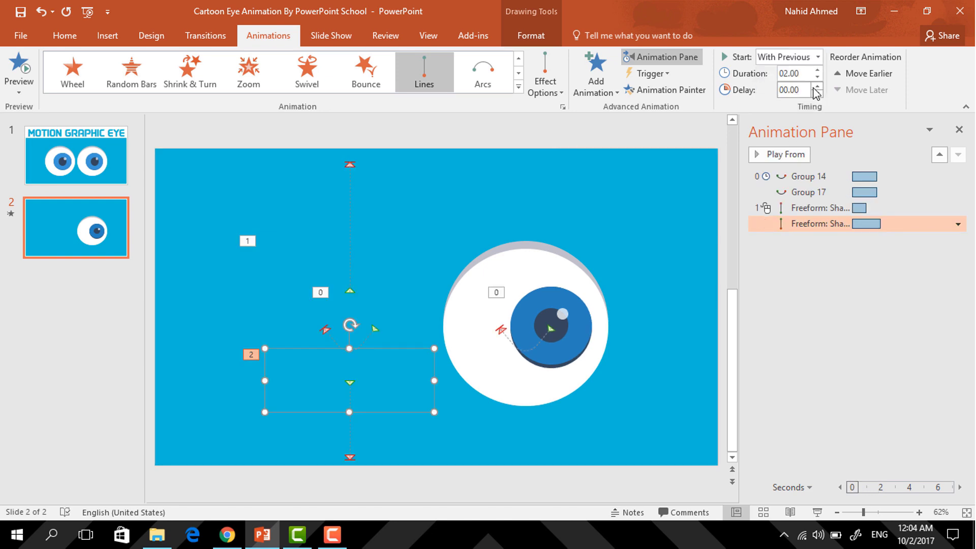
{"action": "left_click", "coordinate": [682, 298]}
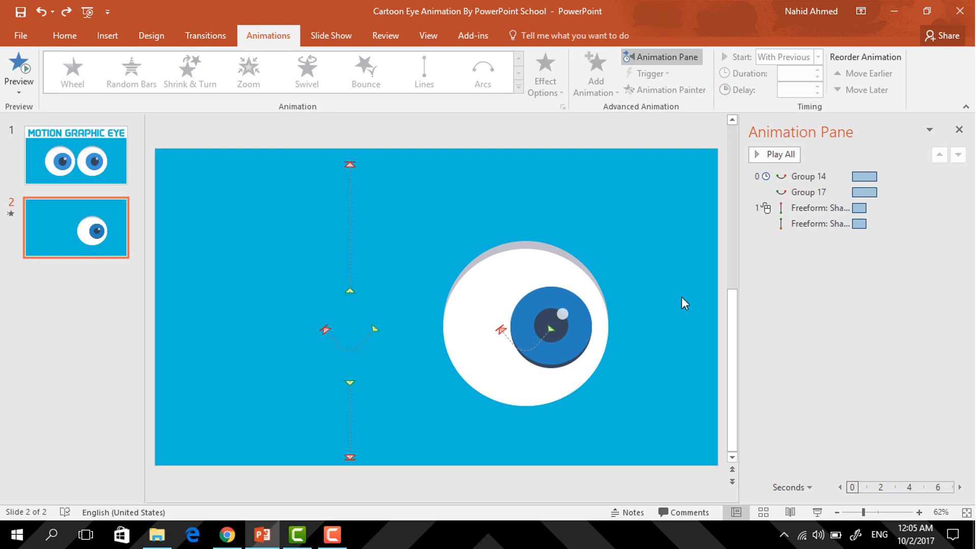
{"action": "left_click", "coordinate": [321, 259]}
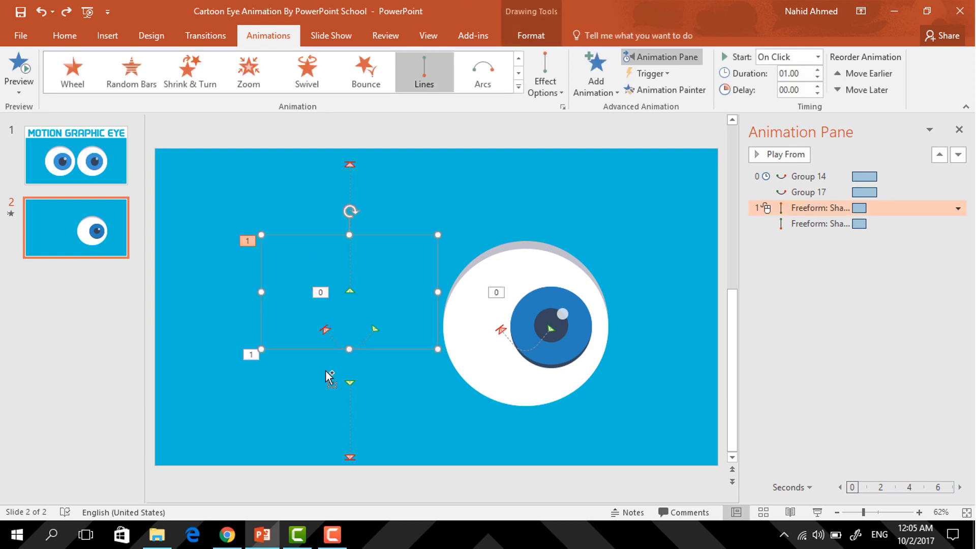
Copy both eyelid pieces onto the right eye and set the copied upper eyelid to With Previous
{"action": "left_click", "coordinate": [322, 387], "text": "shift"}
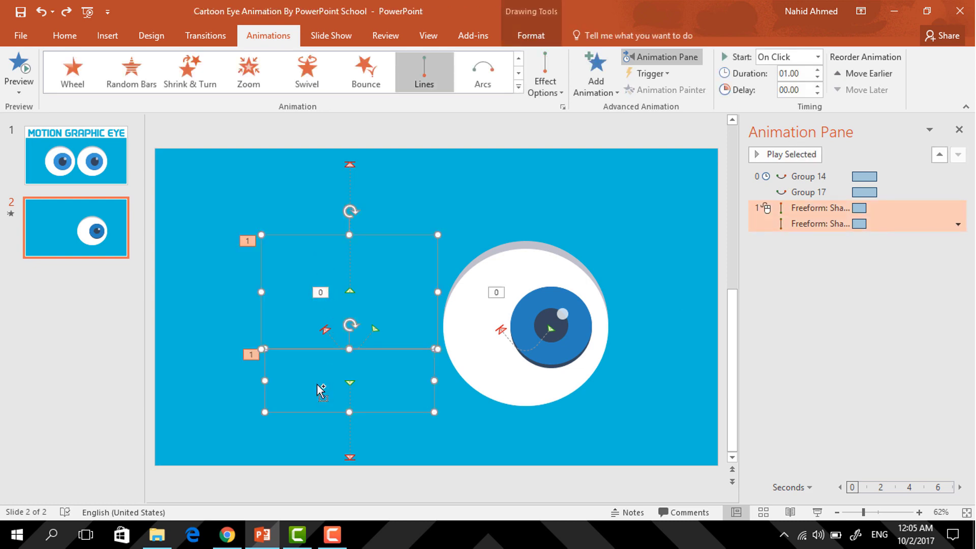
{"action": "left_click_drag", "start_coordinate": [321, 391], "coordinate": [497, 393]}
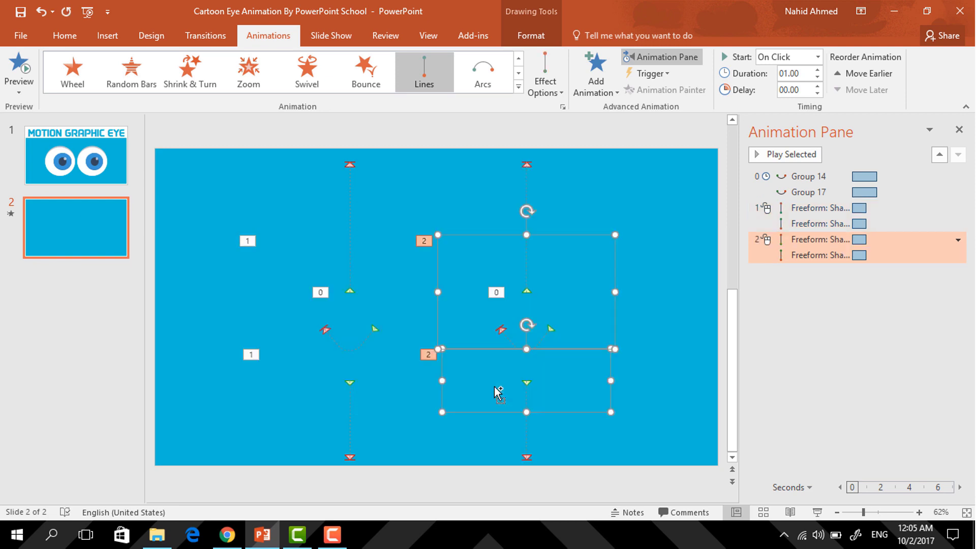
{"action": "left_click", "coordinate": [809, 241]}
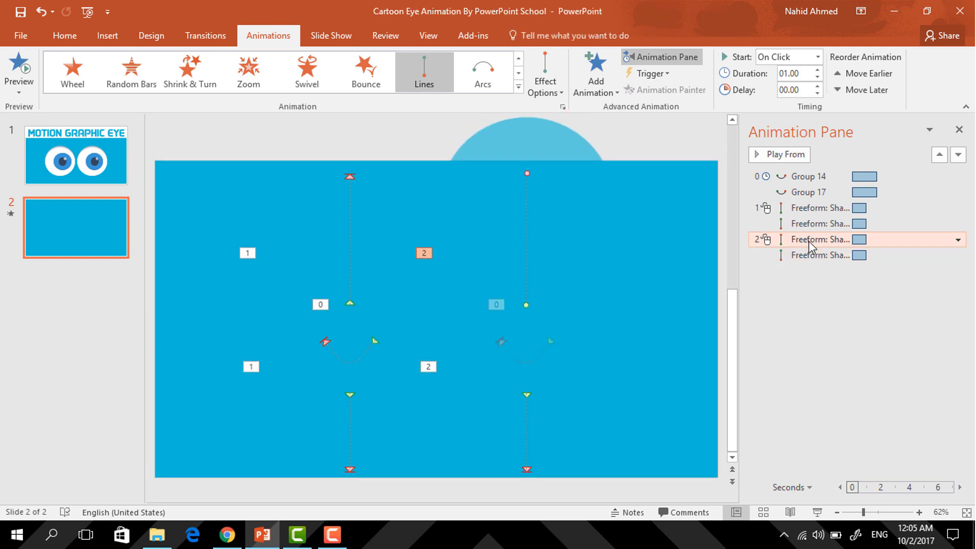
{"action": "left_click", "coordinate": [817, 56]}
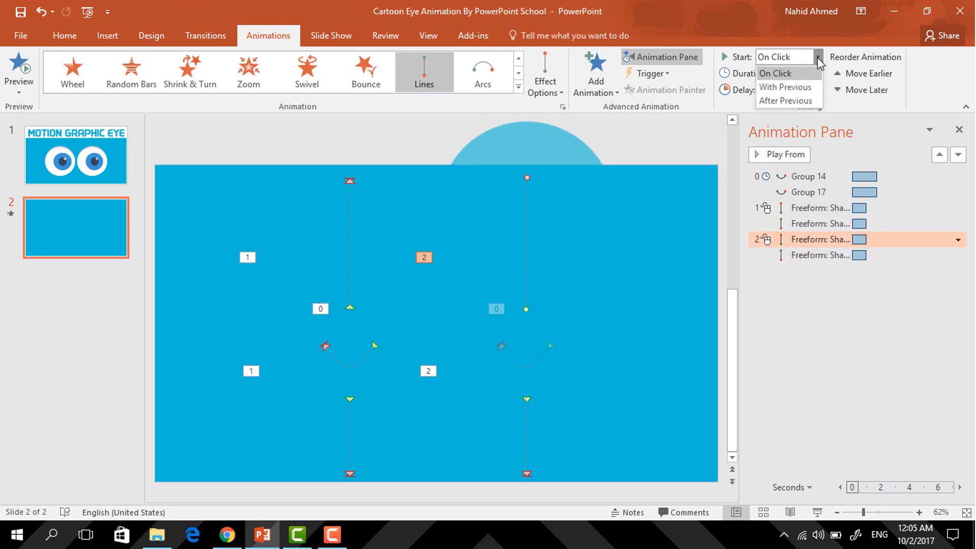
{"action": "left_click", "coordinate": [809, 87]}
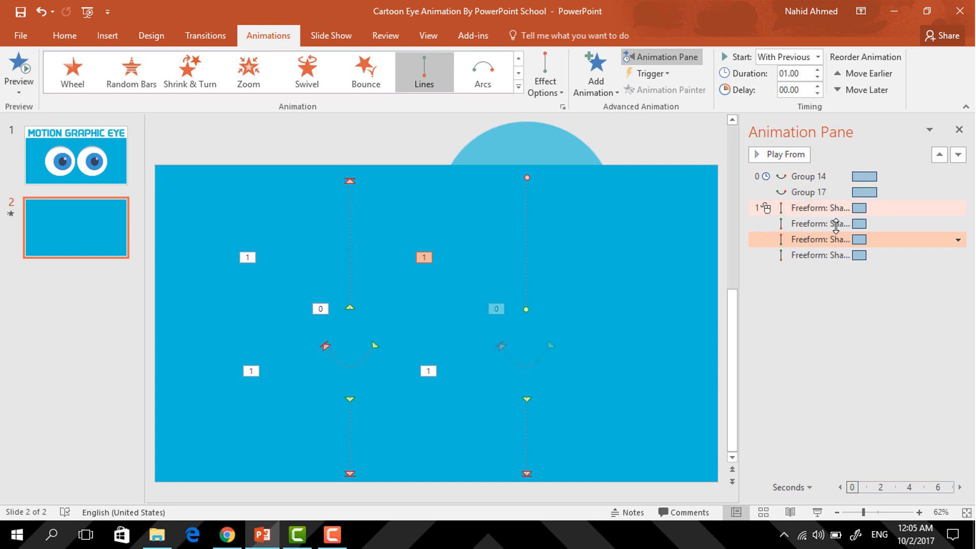
Select all four eyelid animations in the Animation Pane and drag them above the iris motions
{"action": "left_click", "coordinate": [824, 255]}
{"action": "left_click", "coordinate": [813, 239], "text": "shift"}
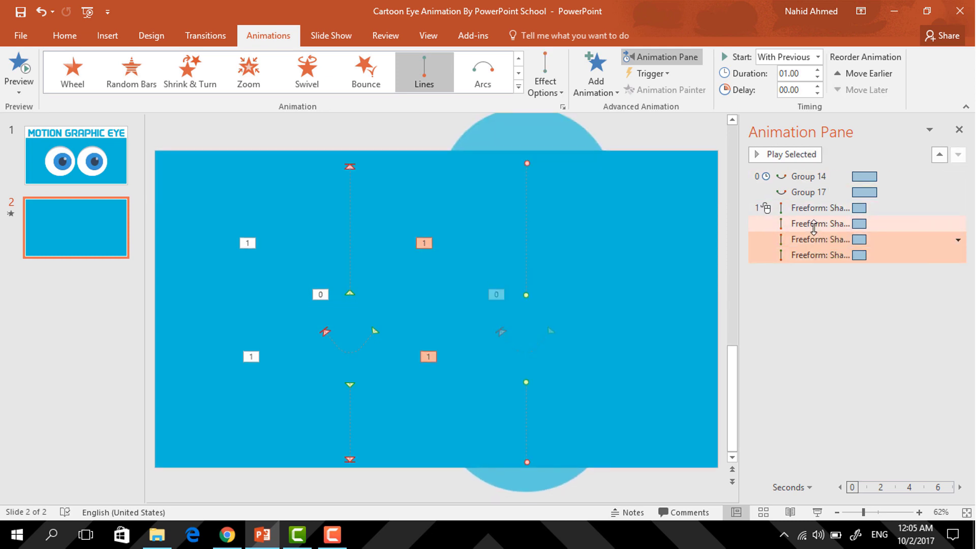
{"action": "left_click", "coordinate": [813, 223], "text": "shift"}
{"action": "left_click", "coordinate": [814, 209], "text": "shift"}
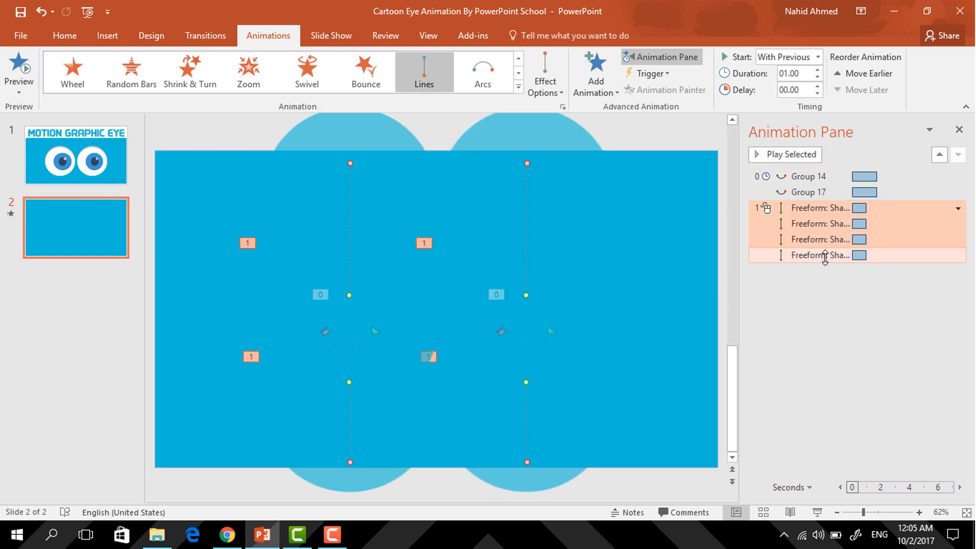
{"action": "left_click_drag", "start_coordinate": [806, 254], "coordinate": [813, 170]}
Preview the slide show with the eyelid animations playing first, then select the left iris's arc motion
{"action": "left_click", "coordinate": [684, 305]}
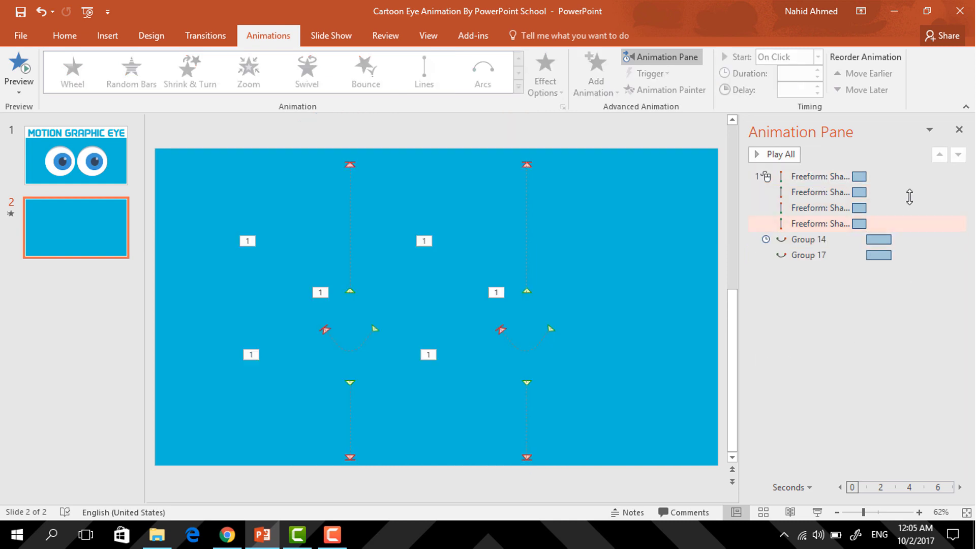
{"action": "left_click", "coordinate": [818, 512]}
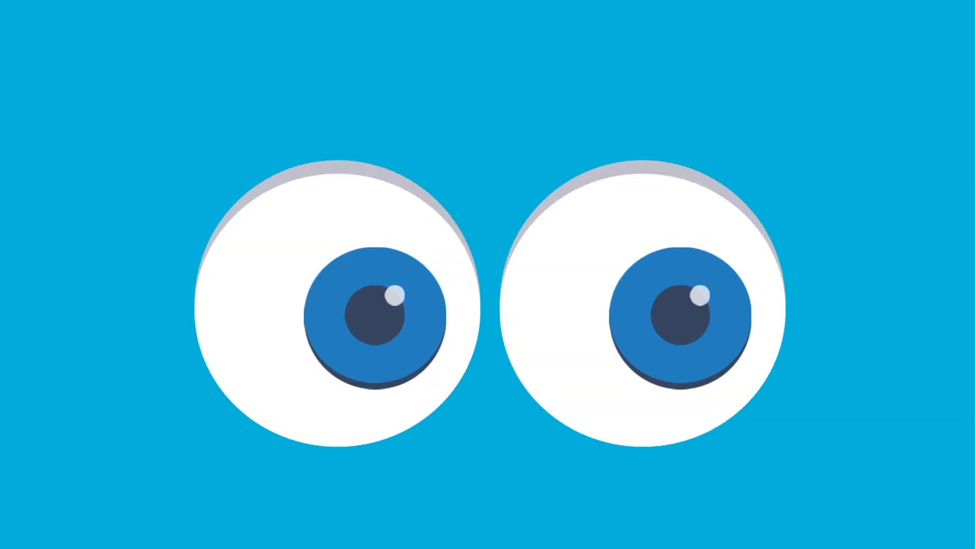
{"action": "key", "text": "Escape"}
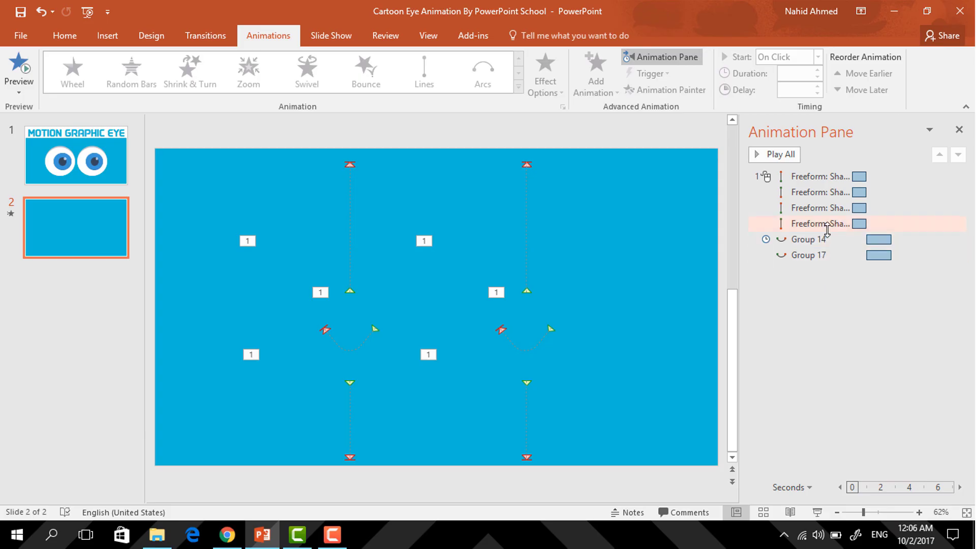
{"action": "left_click", "coordinate": [833, 243]}
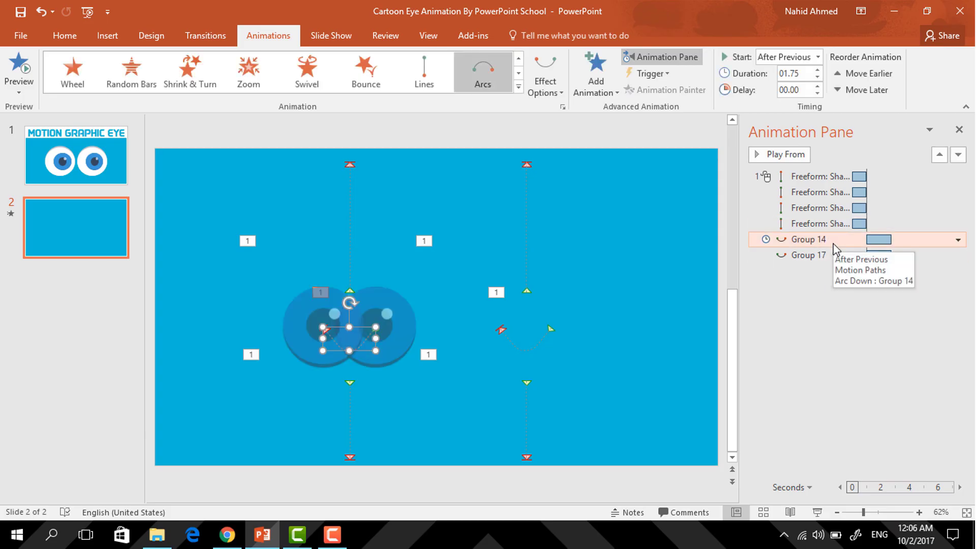
Turn on Auto-reverse in the left iris arc motion's Effect Options
{"action": "left_click", "coordinate": [958, 240]}
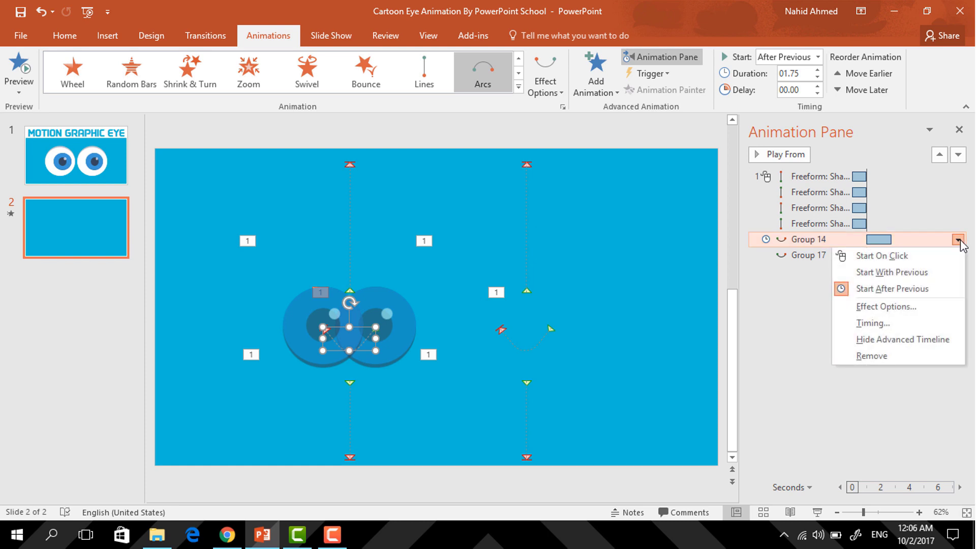
{"action": "left_click", "coordinate": [914, 311]}
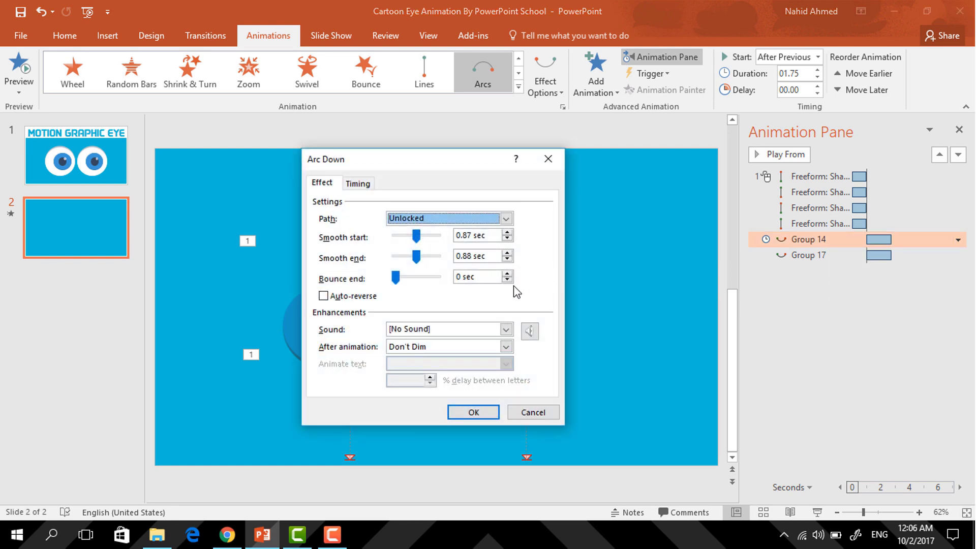
{"action": "left_click", "coordinate": [323, 296]}
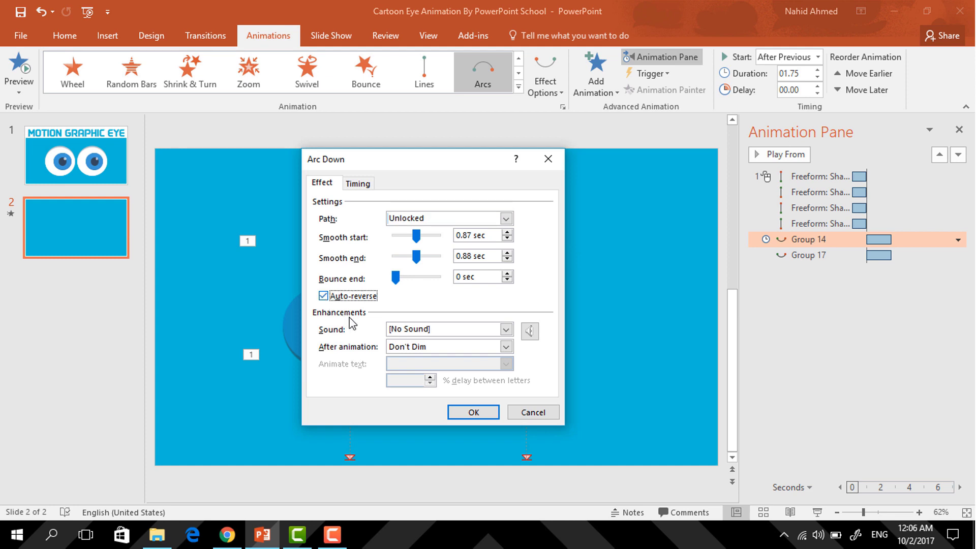
{"action": "left_click", "coordinate": [473, 411]}
Turn on Auto-reverse for the right iris arc motion and close the Animation Pane
{"action": "left_click", "coordinate": [798, 255]}
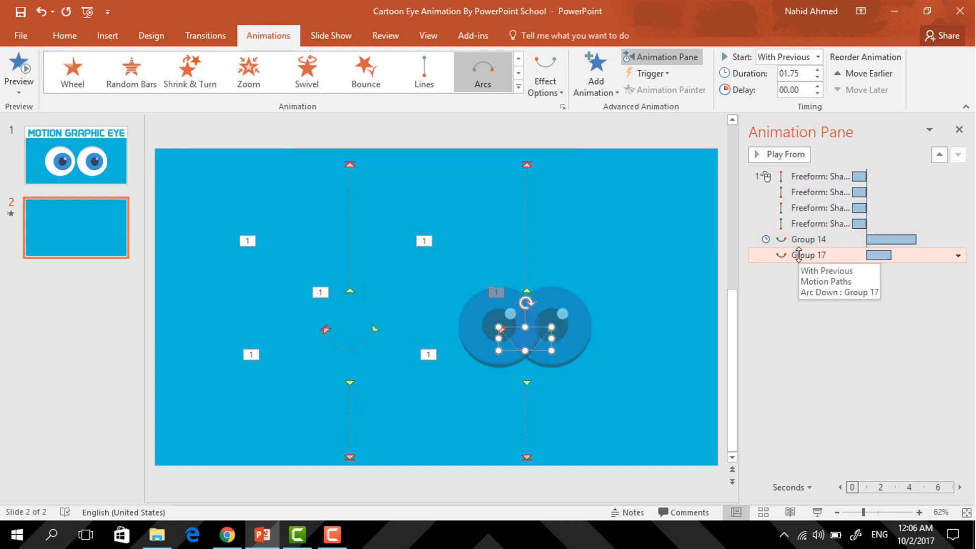
{"action": "left_click", "coordinate": [958, 255]}
{"action": "left_click", "coordinate": [897, 323]}
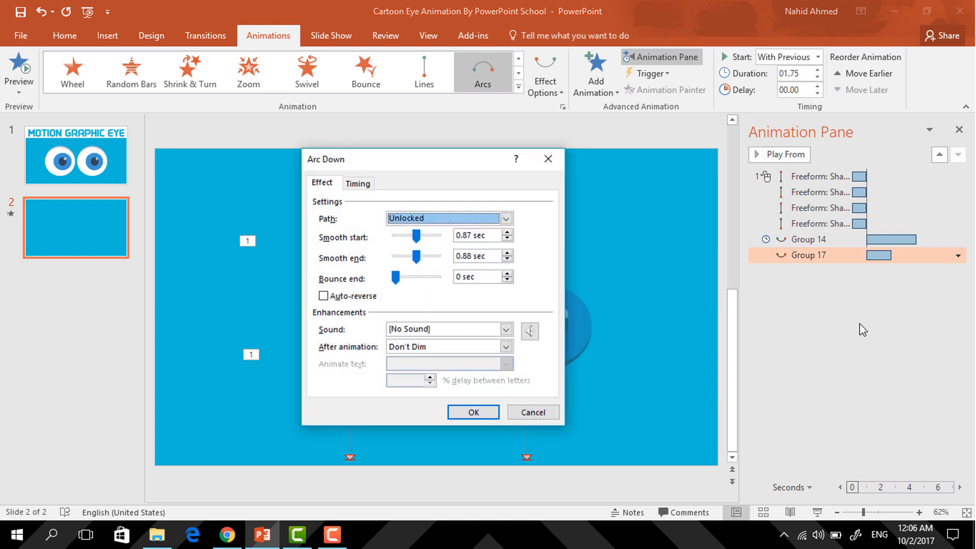
{"action": "left_click", "coordinate": [323, 296]}
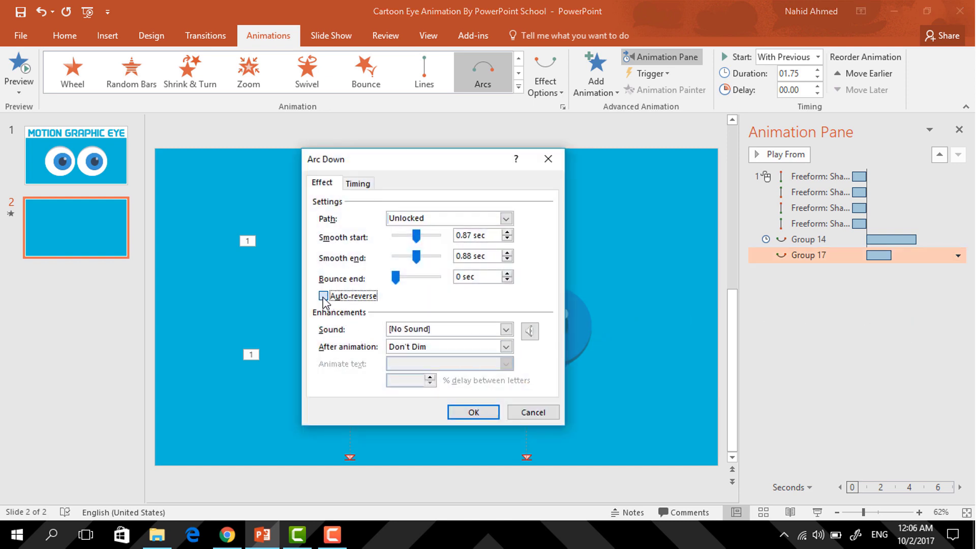
{"action": "left_click", "coordinate": [470, 410]}
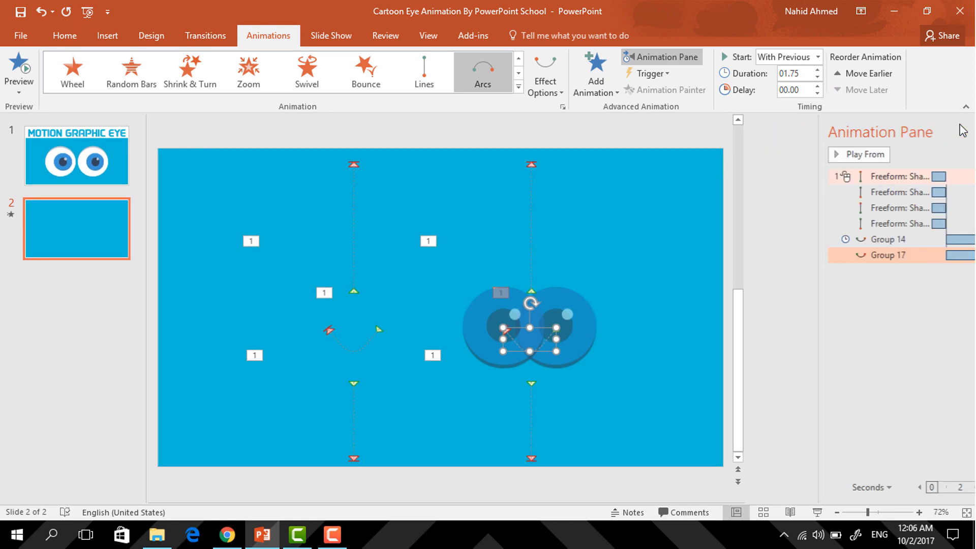
{"action": "left_click", "coordinate": [961, 129]}
{"action": "left_click", "coordinate": [886, 257]}
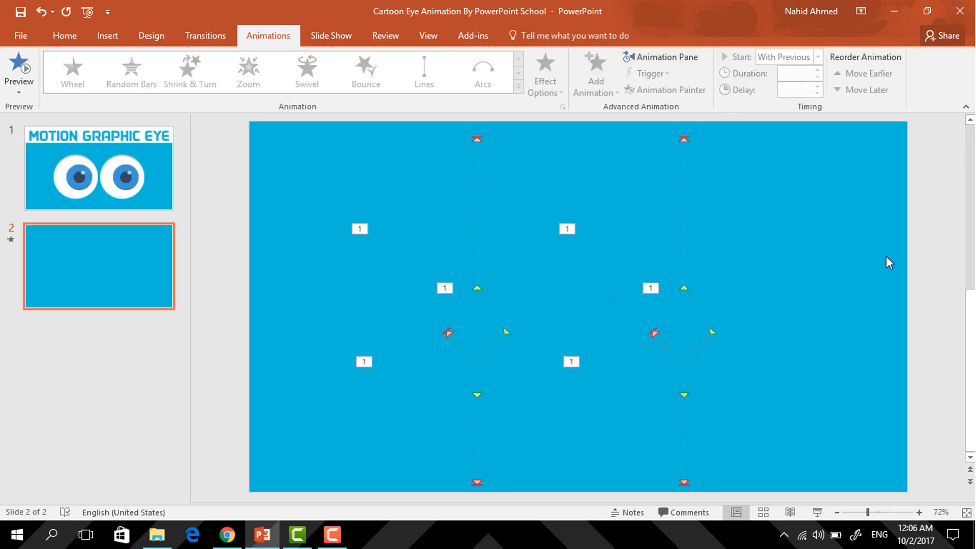